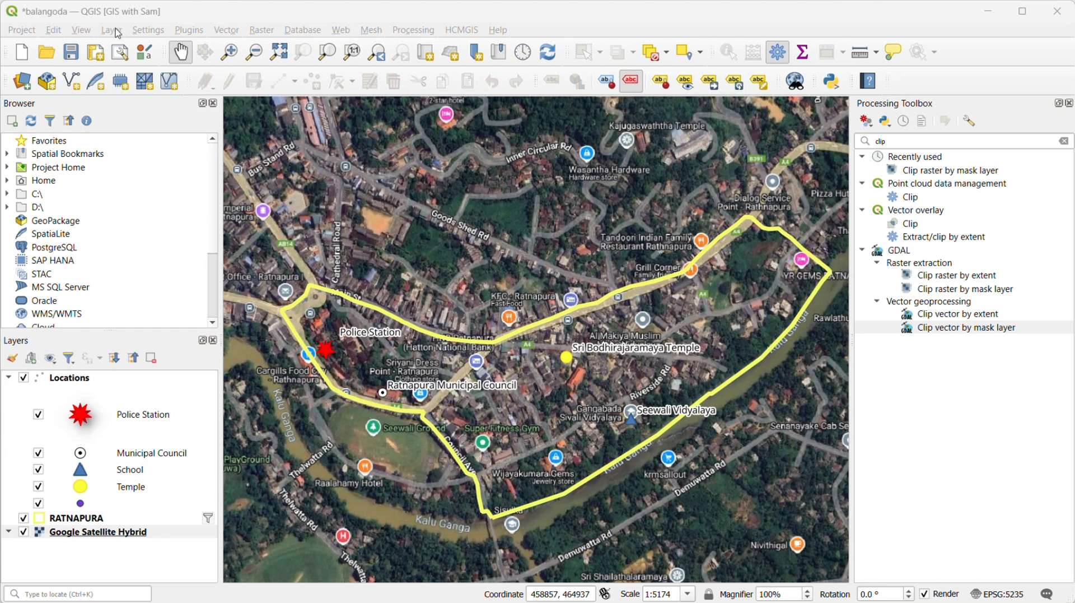
Step: Start a new shapefile layer and enter Roads as its file name
{"action": "left_click", "coordinate": [125, 32]}
{"action": "mouse_move", "coordinate": [133, 85]}
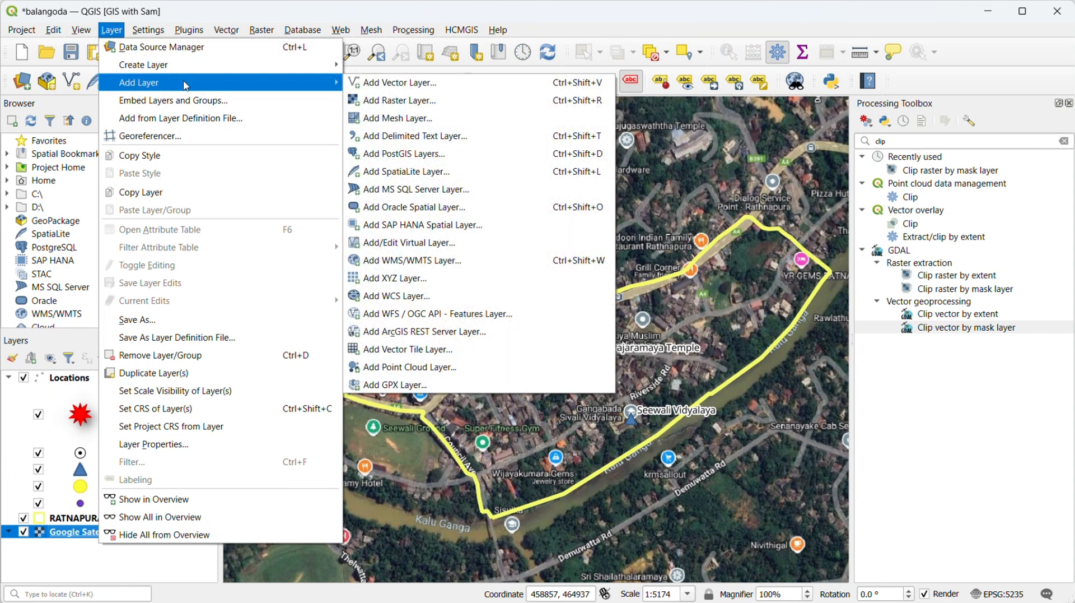
{"action": "mouse_move", "coordinate": [274, 69]}
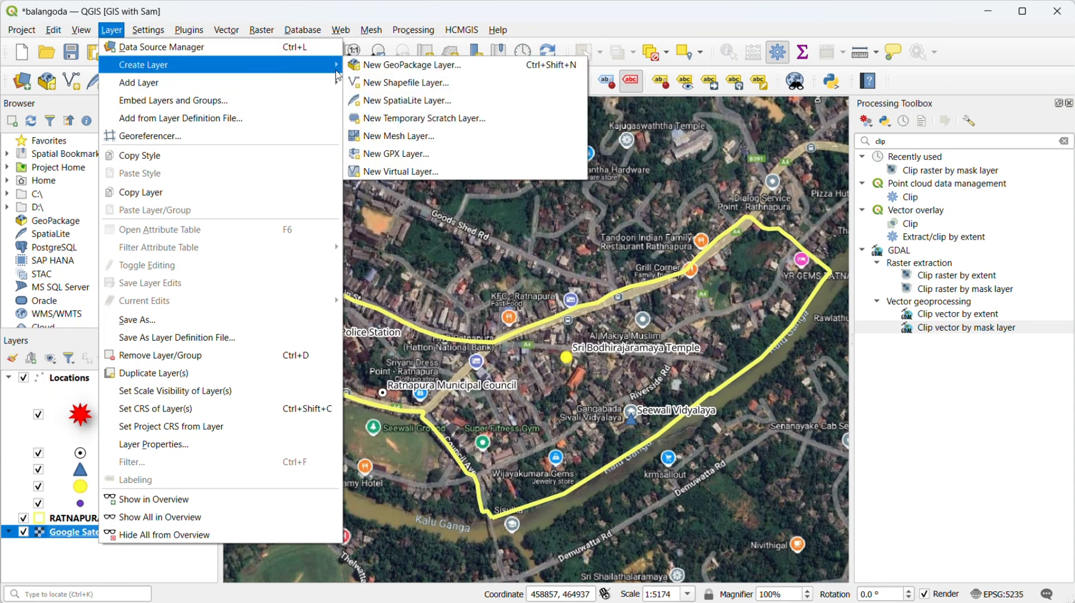
{"action": "left_click", "coordinate": [403, 84]}
{"action": "left_click", "coordinate": [416, 121]}
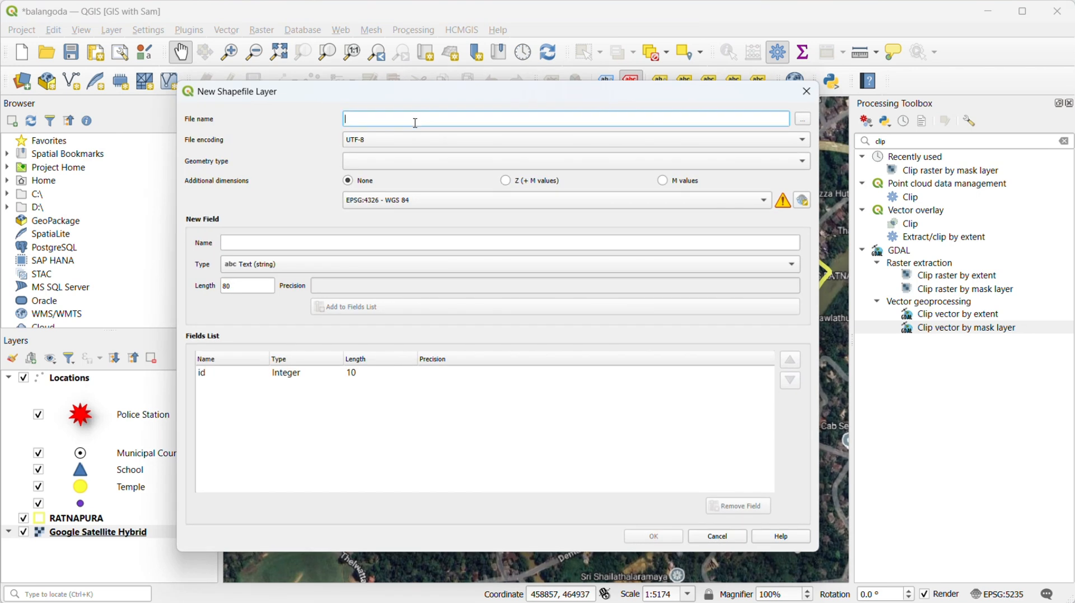
{"action": "type", "text": "Roads"}
Step: Set the new shapefile's save location to D:\Ratnapura\Ratnapura, keeping the file name Roads
{"action": "left_click", "coordinate": [804, 119]}
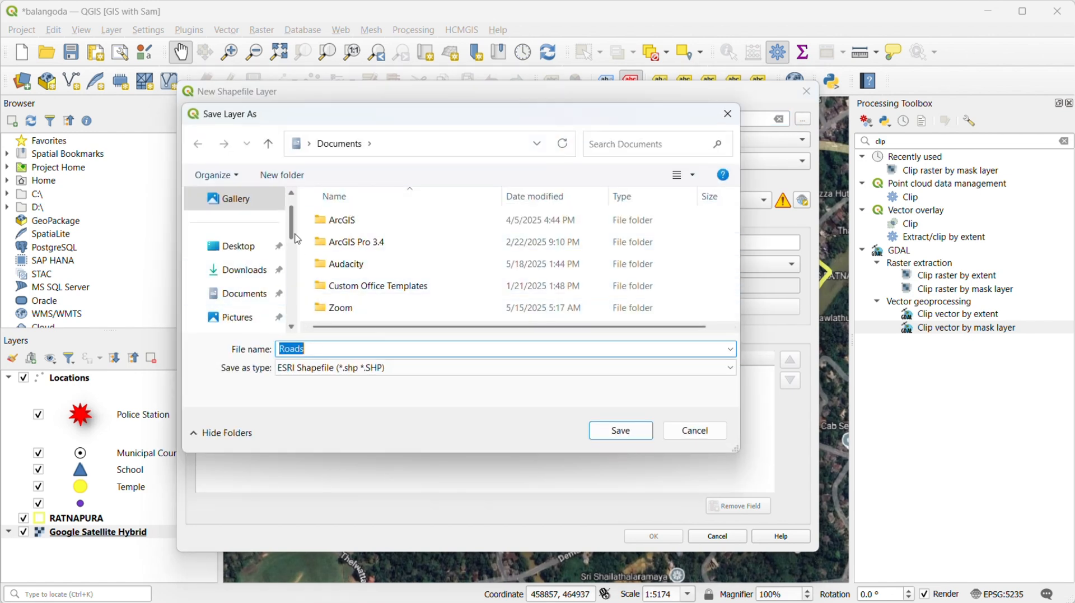
{"action": "left_click_drag", "start_coordinate": [297, 239], "coordinate": [300, 296]}
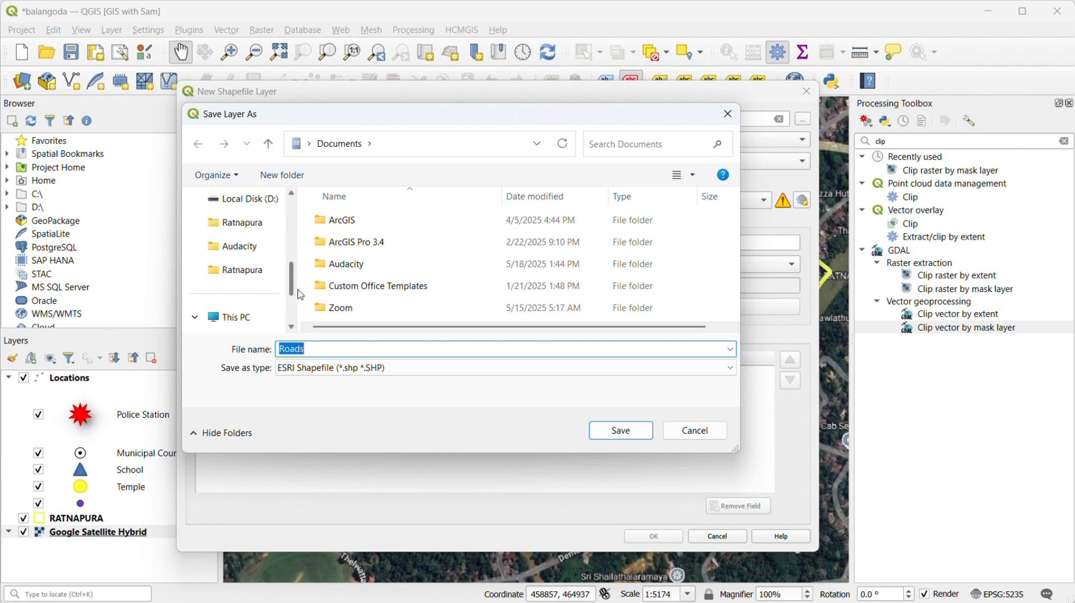
{"action": "left_click", "coordinate": [245, 275]}
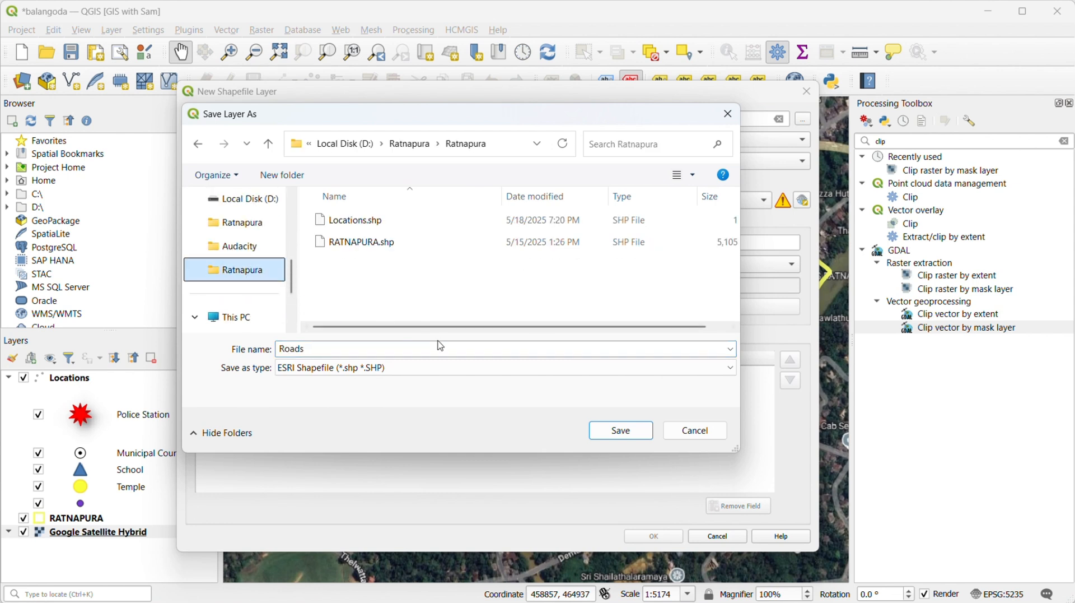
{"action": "left_click", "coordinate": [323, 350]}
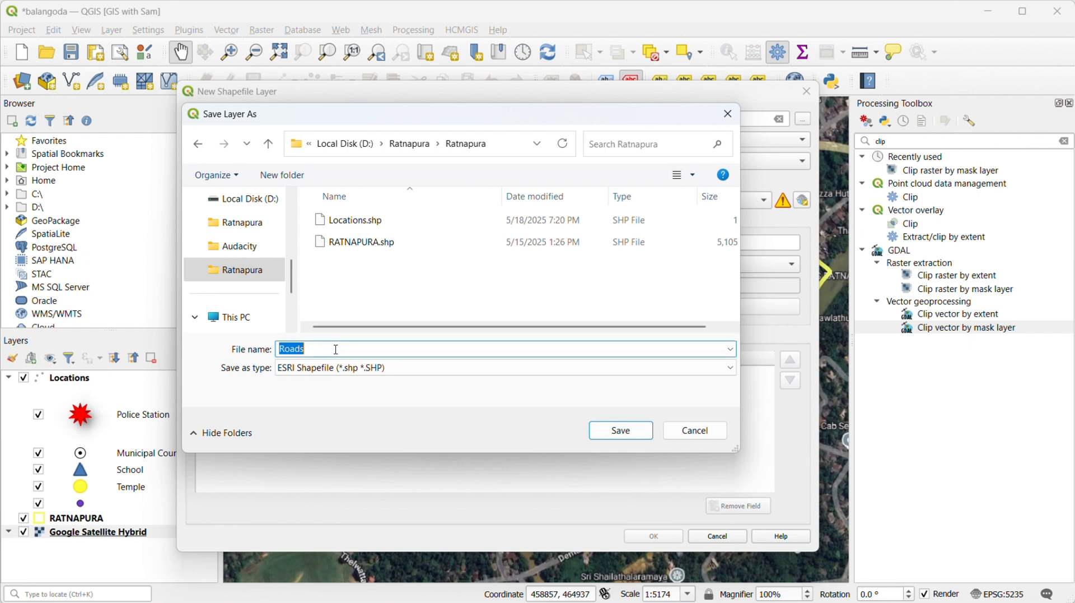
{"action": "left_click", "coordinate": [344, 350]}
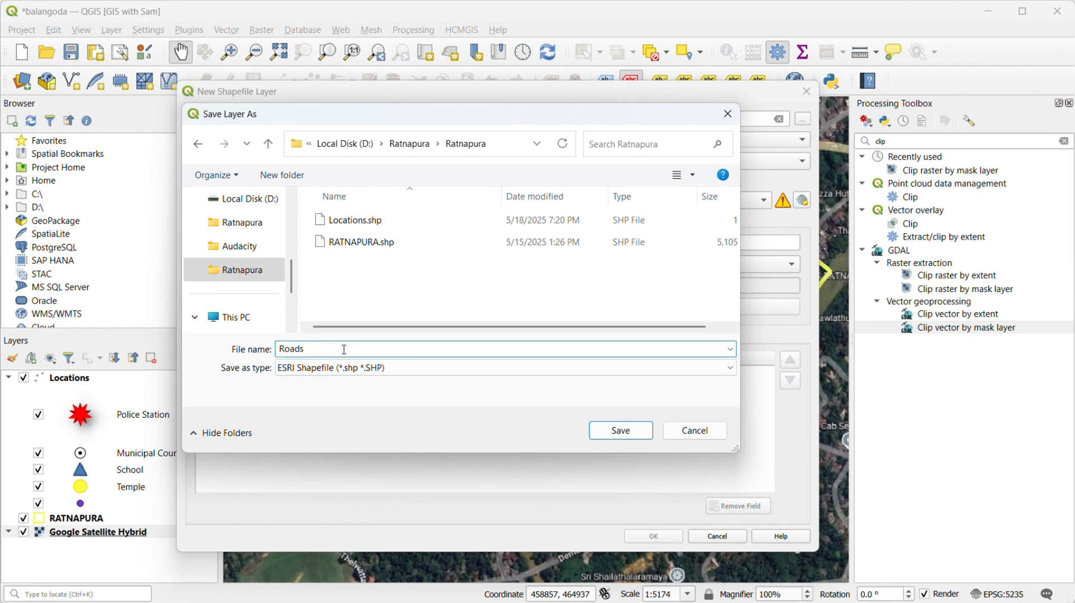
{"action": "left_click", "coordinate": [625, 435]}
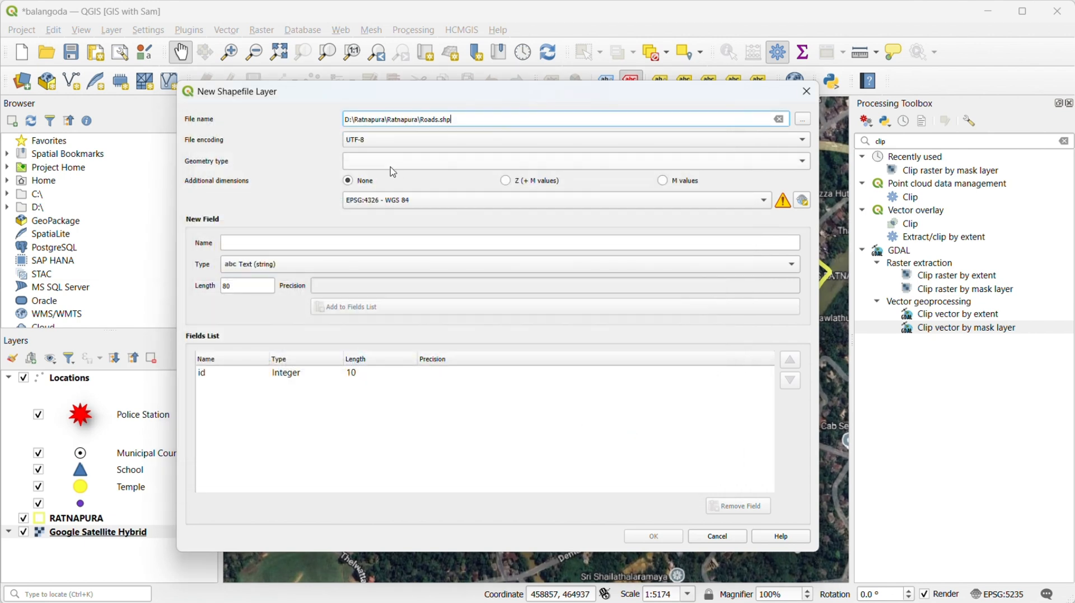
Step: Create the shapefile with LineString geometry and an added text field called Name with length 80
{"action": "left_click", "coordinate": [391, 167]}
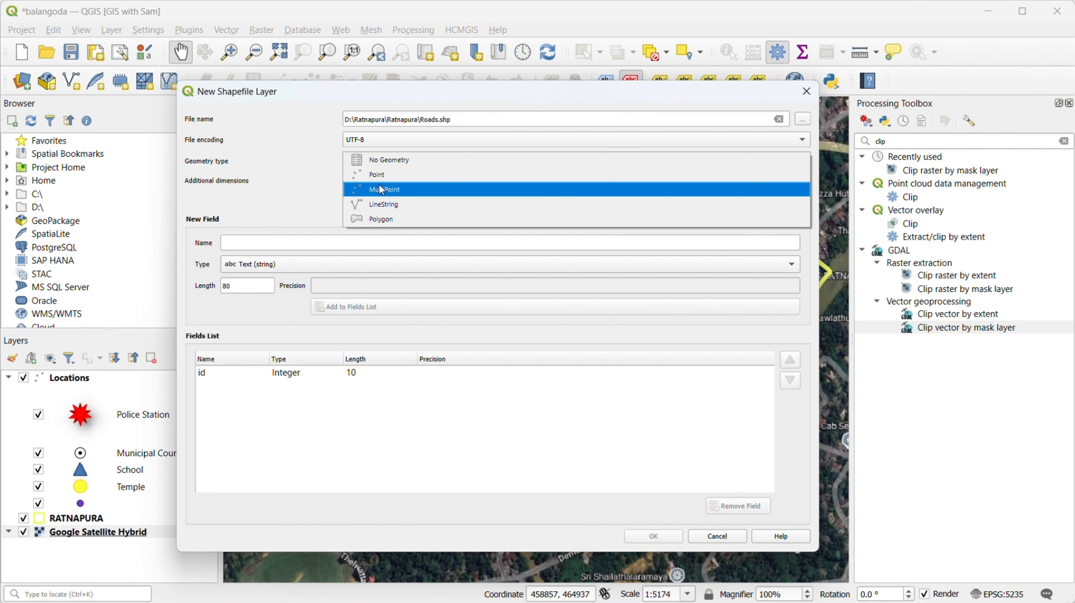
{"action": "left_click", "coordinate": [379, 205]}
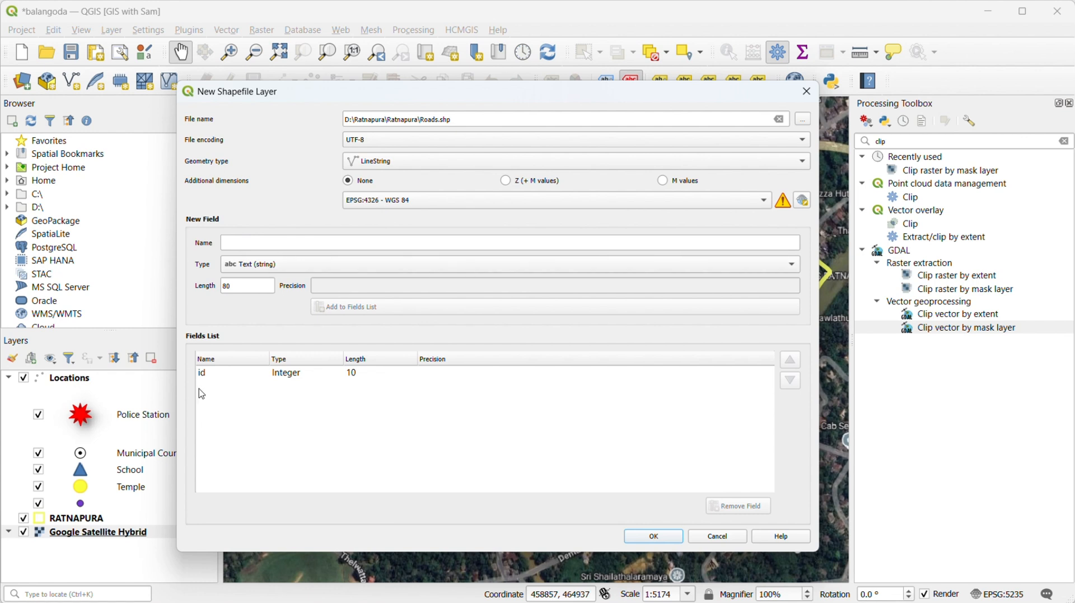
{"action": "left_click", "coordinate": [241, 243]}
{"action": "type", "text": "N"}
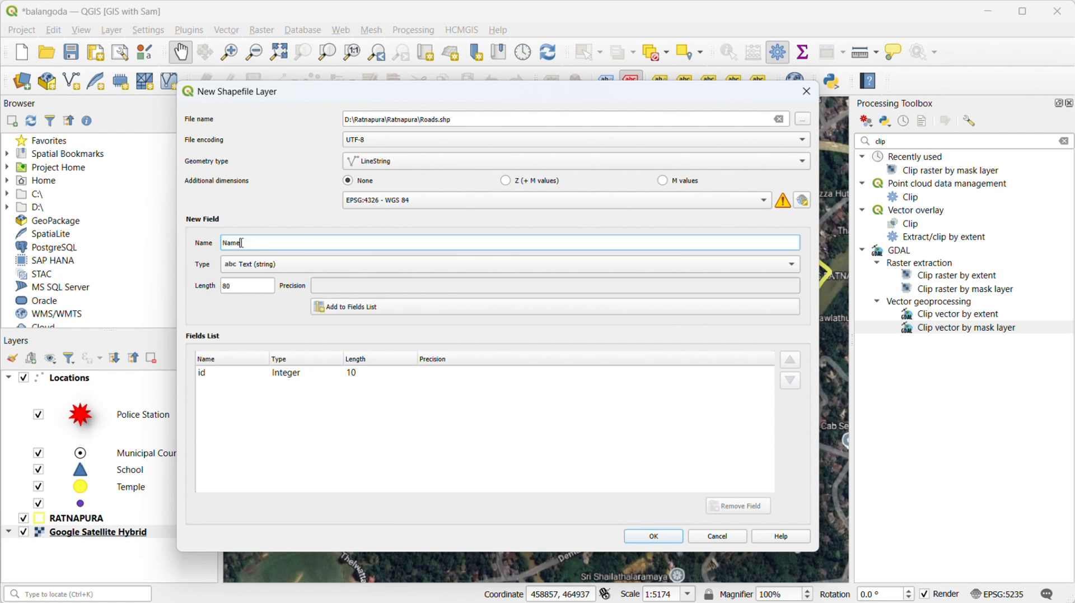
{"action": "type", "text": "ame"}
{"action": "double_click", "coordinate": [250, 284]}
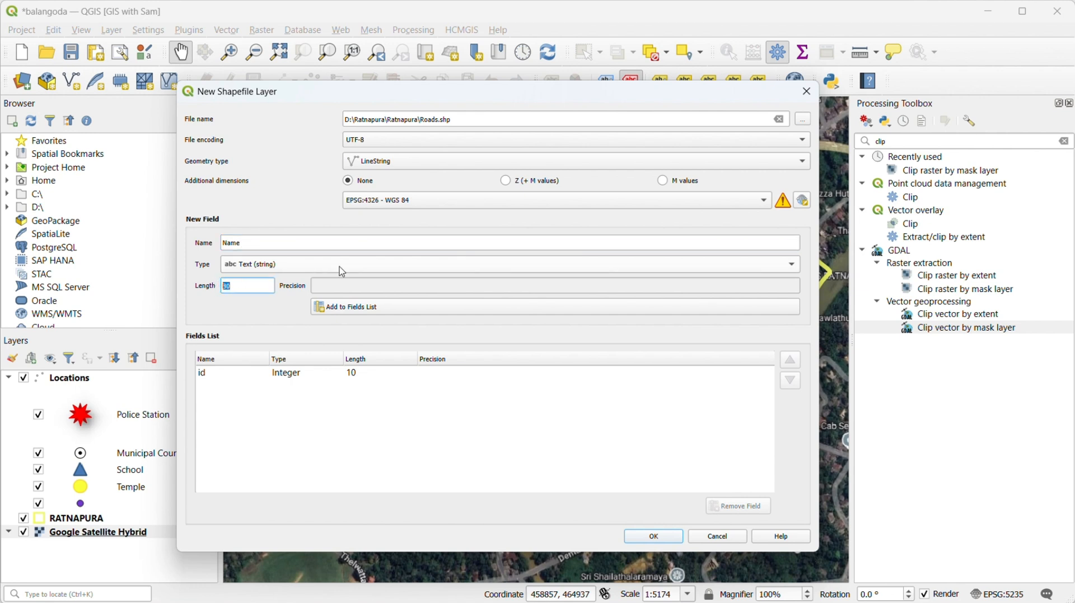
{"action": "left_click", "coordinate": [384, 307]}
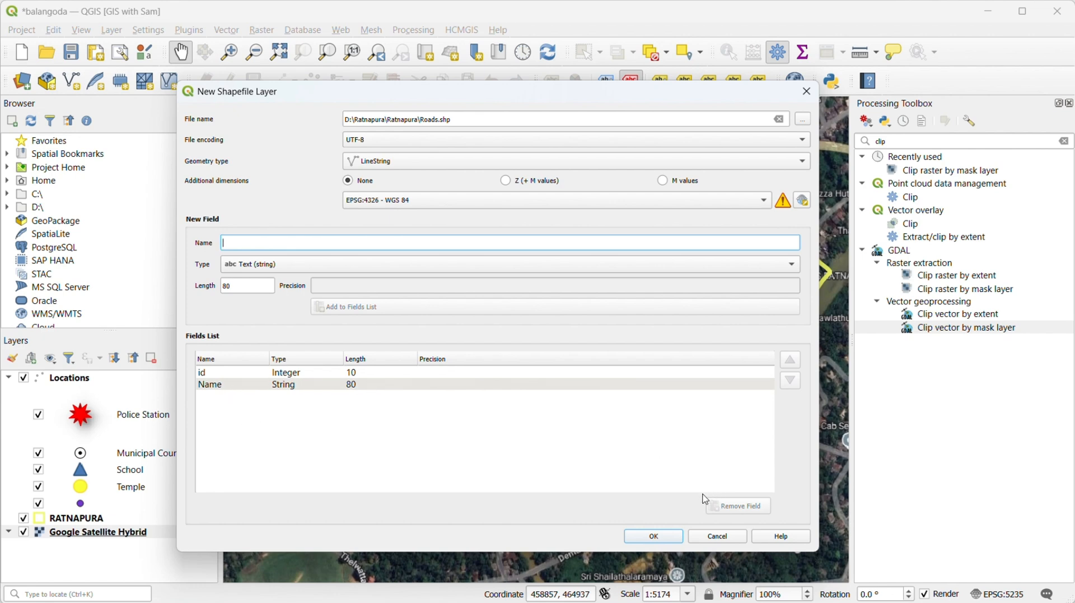
{"action": "left_click", "coordinate": [664, 538]}
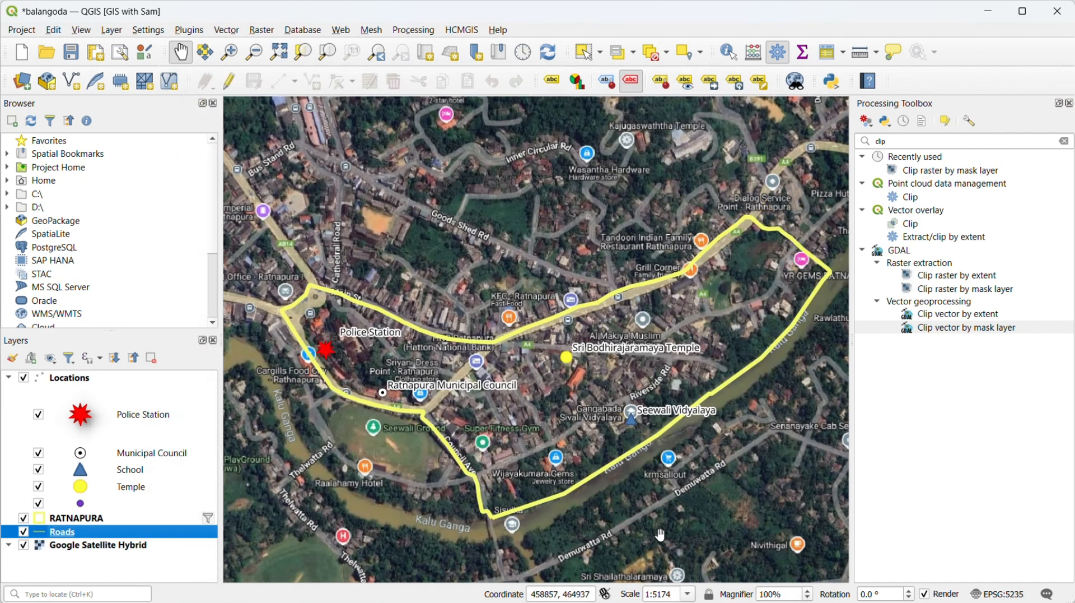
Step: Examine the fields in the Roads layer's attribute table and close the table
{"action": "scroll", "coordinate": [376, 336], "scroll_direction": "up", "scroll_amount": 3}
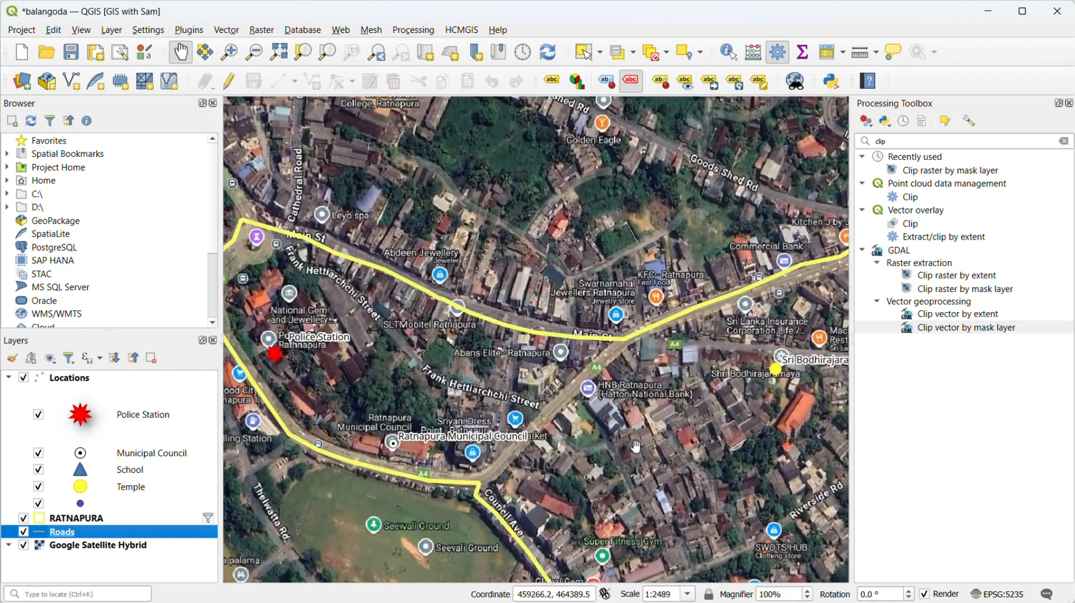
{"action": "scroll", "coordinate": [332, 271], "scroll_direction": "up", "scroll_amount": 1}
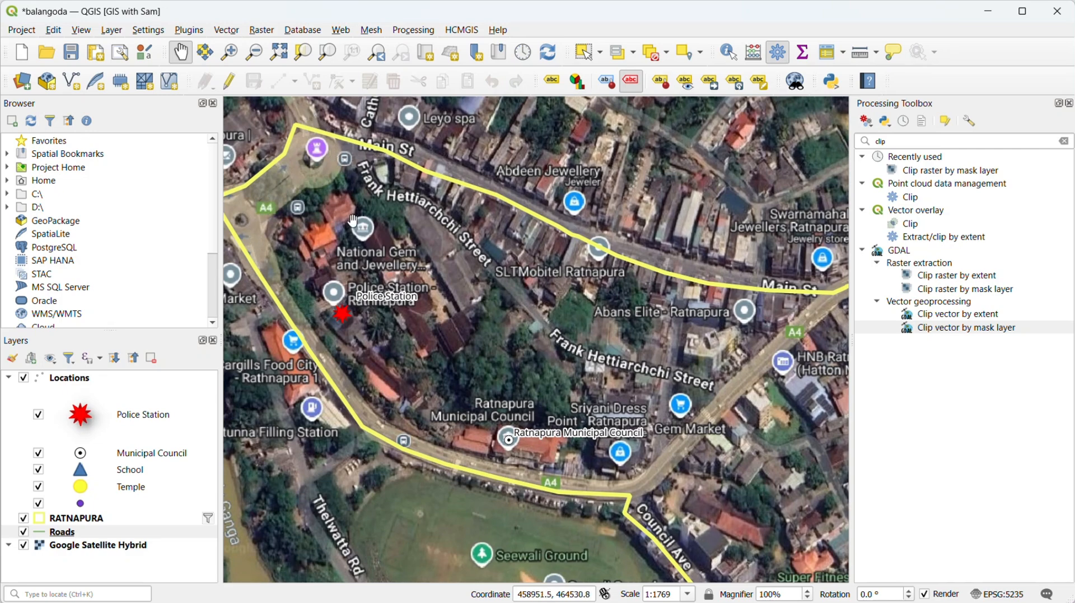
{"action": "scroll", "coordinate": [364, 225], "scroll_direction": "up", "scroll_amount": 1}
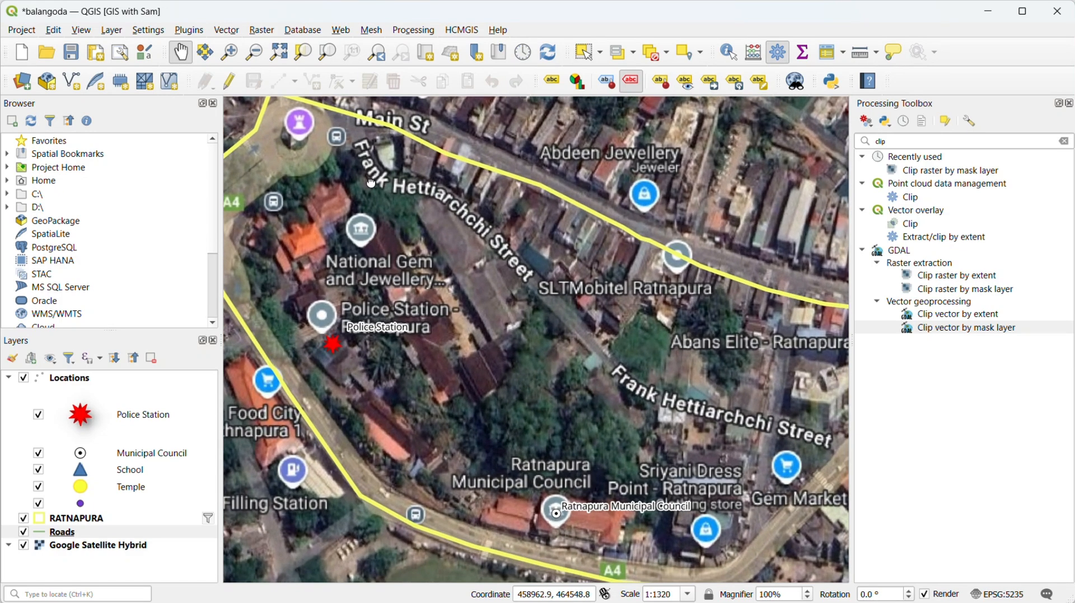
{"action": "left_click_drag", "start_coordinate": [371, 182], "coordinate": [428, 292]}
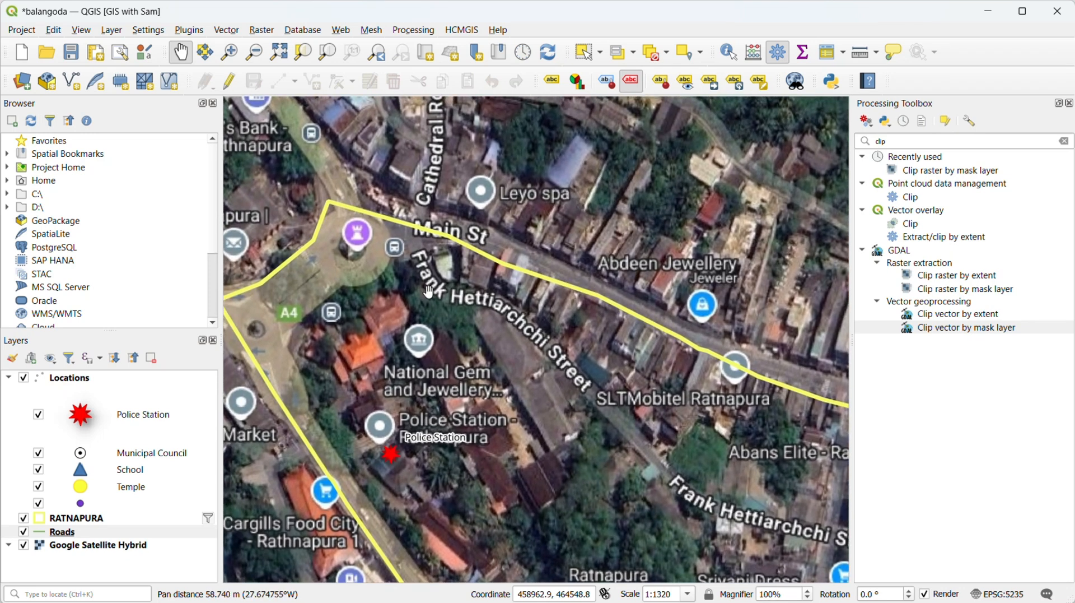
{"action": "left_click", "coordinate": [68, 533]}
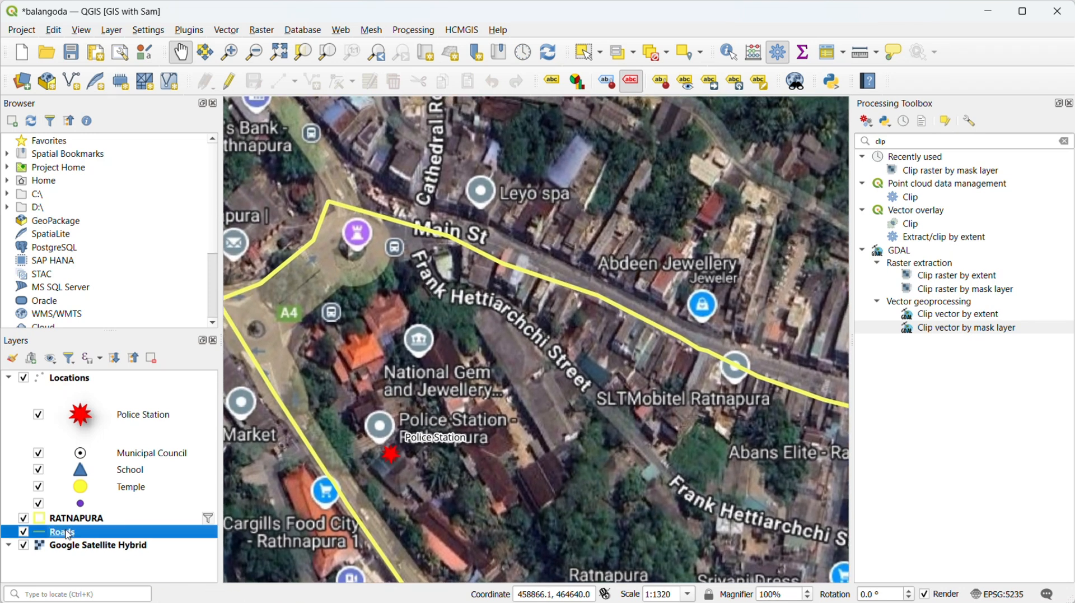
{"action": "right_click", "coordinate": [68, 534]}
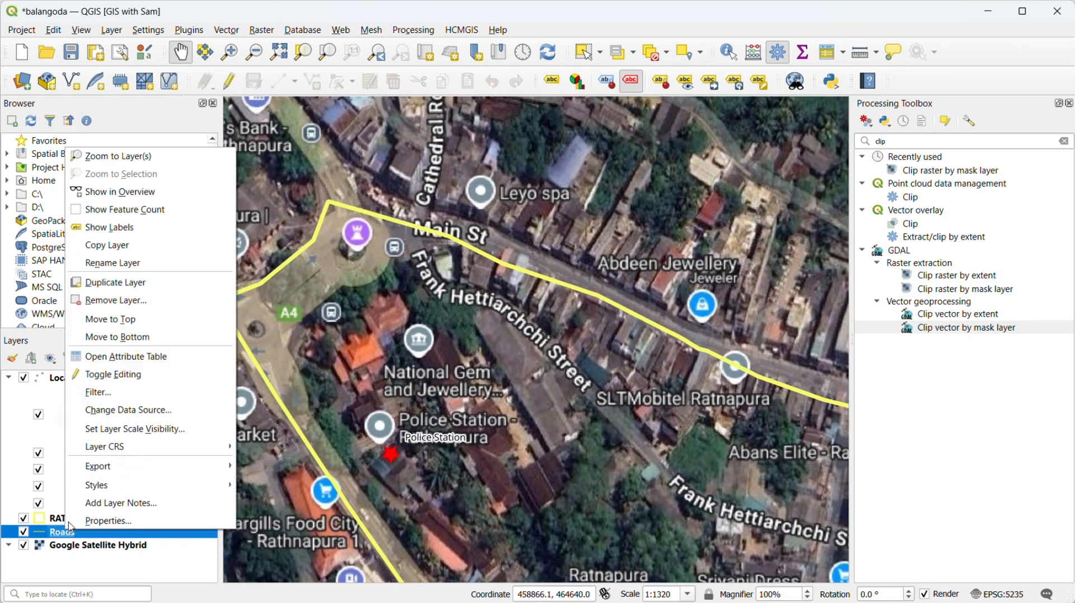
{"action": "left_click", "coordinate": [141, 361]}
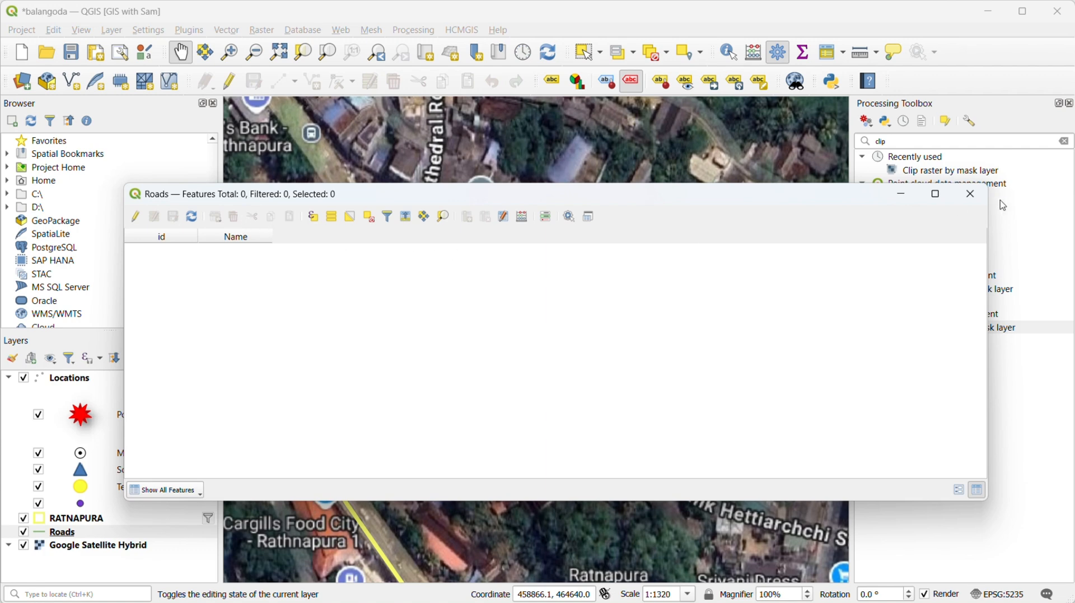
{"action": "left_click", "coordinate": [971, 194]}
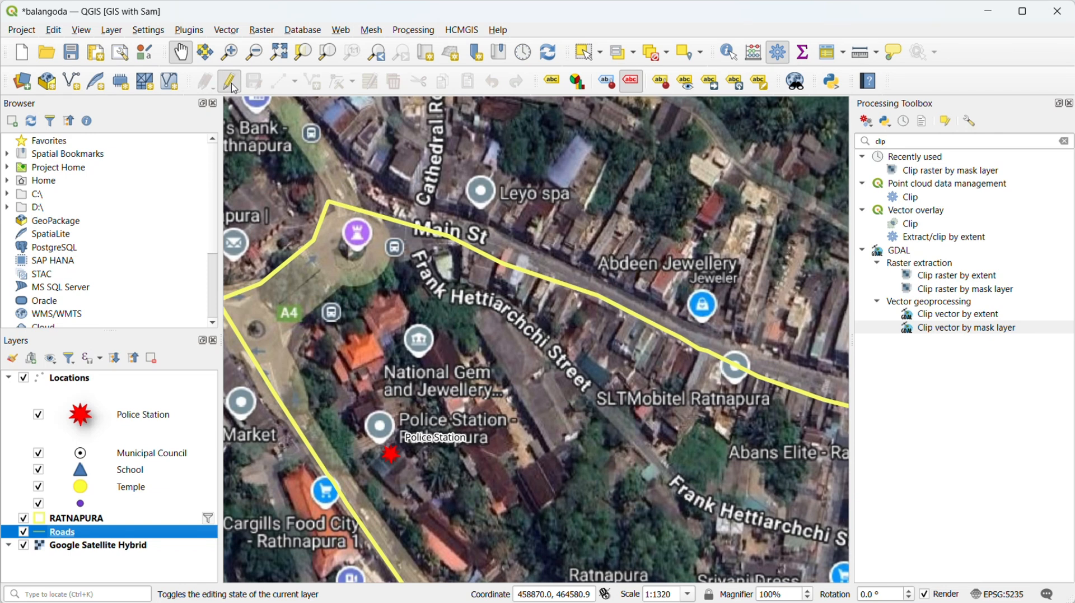
Step: Enable editing on the Roads layer and begin a line from the Main St roundabout along the A4 past the Police Station
{"action": "left_click", "coordinate": [232, 83]}
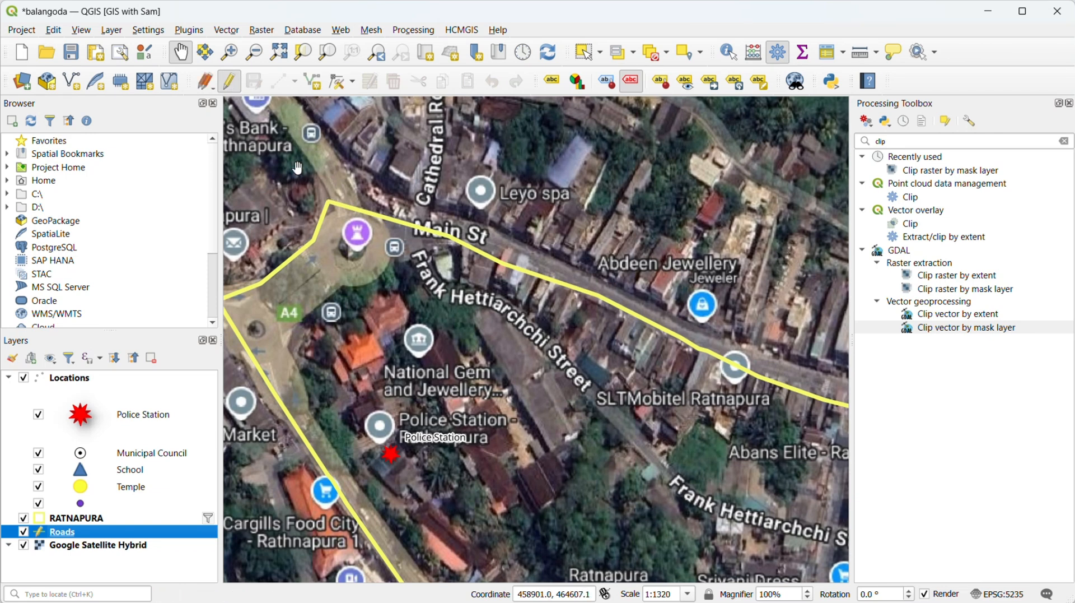
{"action": "left_click", "coordinate": [316, 88]}
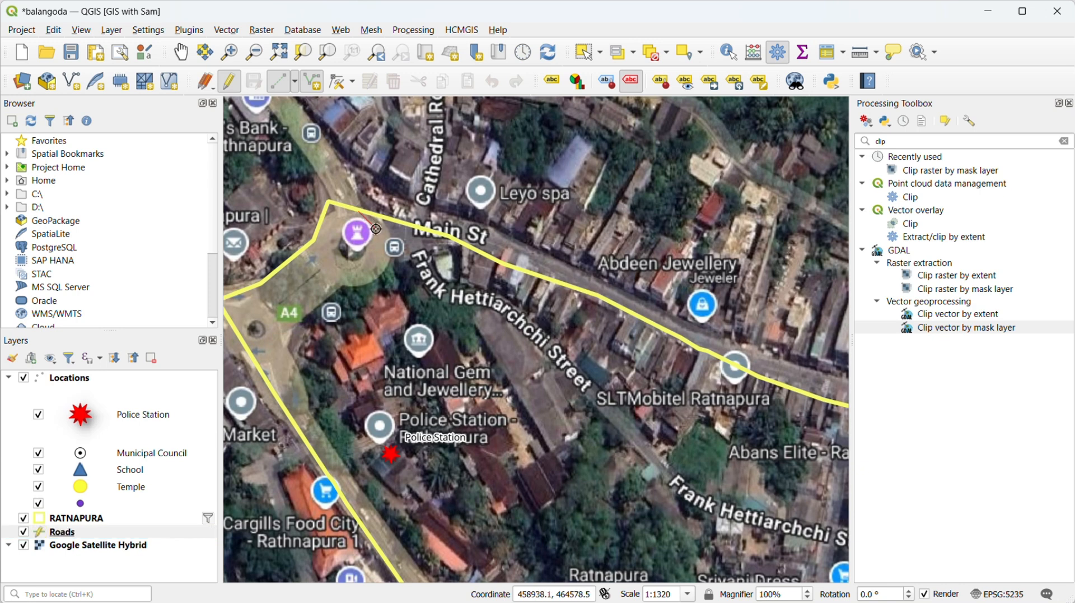
{"action": "left_click", "coordinate": [376, 229]}
{"action": "left_click", "coordinate": [379, 249]}
{"action": "left_click", "coordinate": [359, 268]}
{"action": "left_click", "coordinate": [325, 280]}
{"action": "left_click", "coordinate": [266, 335]}
{"action": "left_click", "coordinate": [298, 412]}
{"action": "left_click", "coordinate": [332, 463]}
Step: Continue the road line along the A4 past the filling station and Municipal Council to the bend by Council Ave
{"action": "key", "text": "Down"}
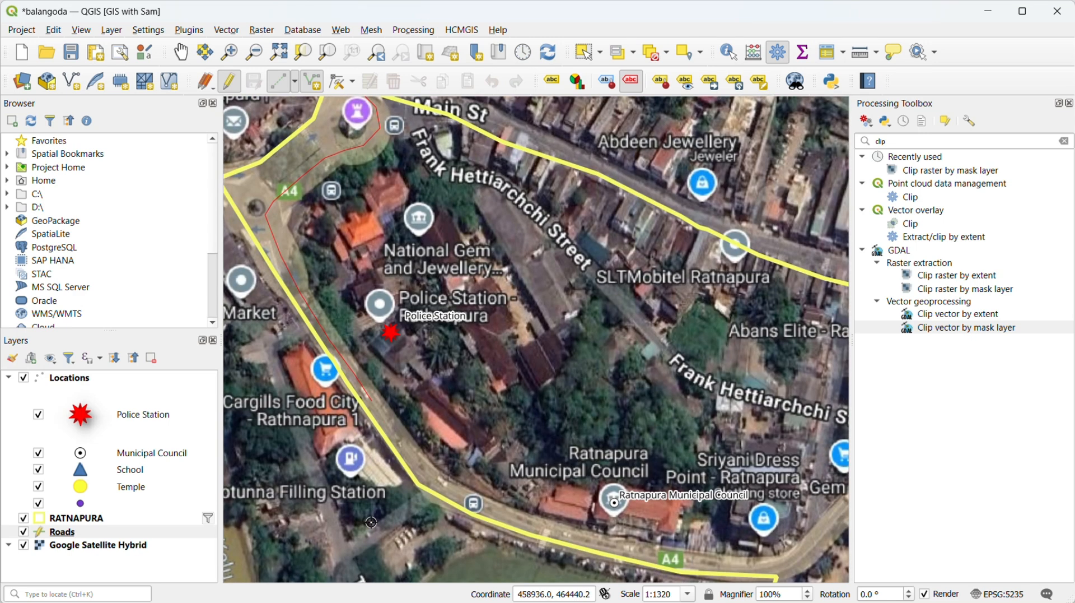
{"action": "left_click", "coordinate": [397, 441]}
{"action": "left_click", "coordinate": [423, 472]}
{"action": "left_click", "coordinate": [445, 490]}
{"action": "left_click", "coordinate": [478, 507]}
{"action": "left_click", "coordinate": [530, 521]}
{"action": "left_click", "coordinate": [627, 551]}
{"action": "left_click", "coordinate": [676, 559]}
{"action": "left_click", "coordinate": [720, 566]}
{"action": "left_click", "coordinate": [760, 569]}
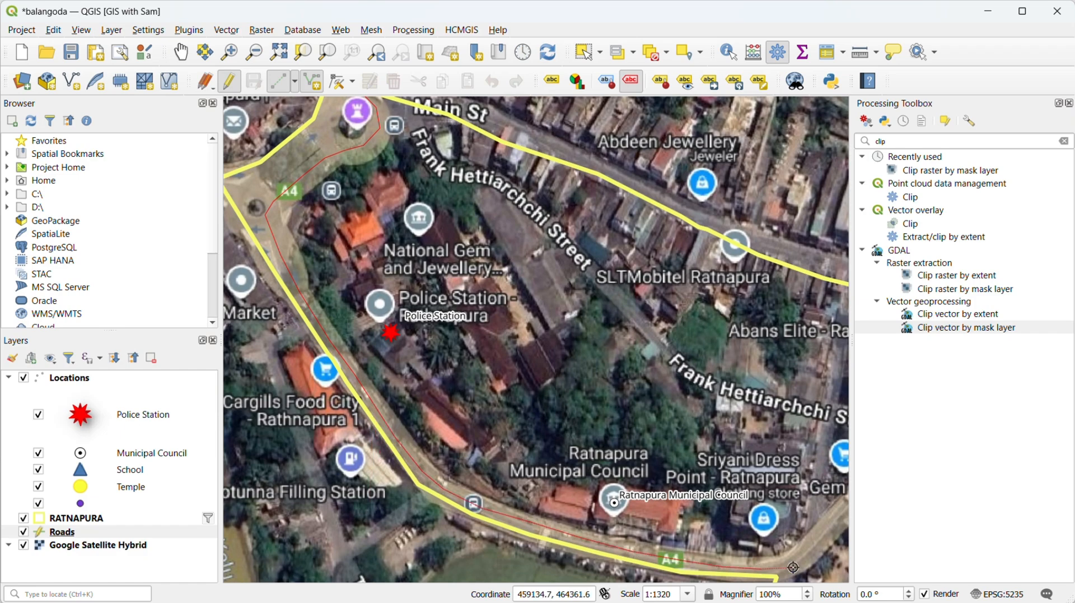
{"action": "left_click", "coordinate": [793, 564]}
{"action": "left_click", "coordinate": [822, 543]}
Step: Trace the road line northeast along the A4 past Gem Market and beyond the Main St junction
{"action": "key", "text": "Right"}
{"action": "key", "text": "Right"}
{"action": "key", "text": "Right"}
{"action": "key", "text": "Down"}
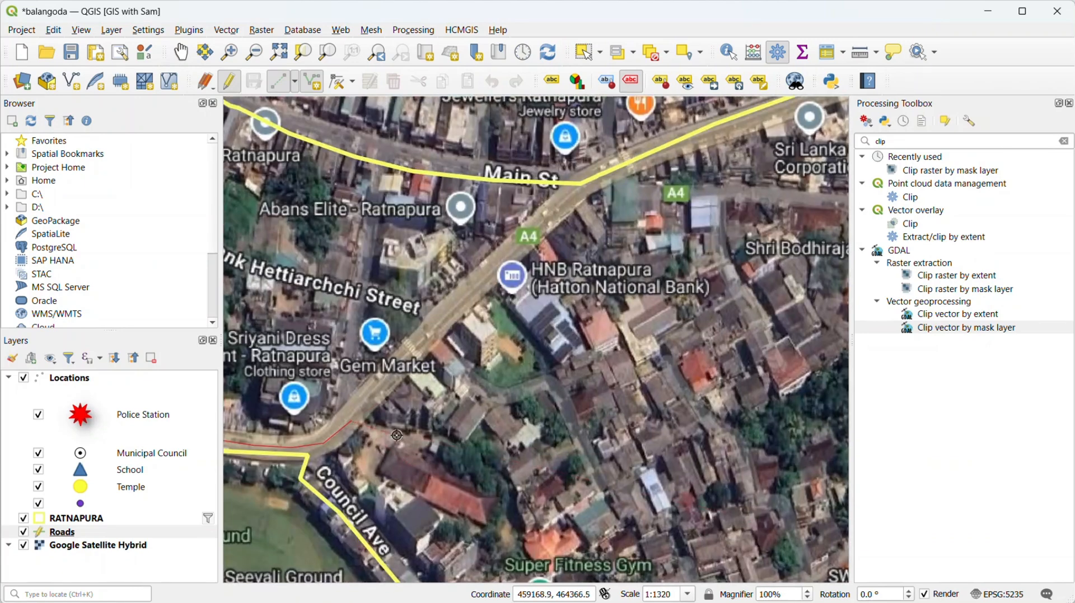
{"action": "left_click", "coordinate": [427, 336]}
{"action": "left_click", "coordinate": [570, 196]}
{"action": "left_click", "coordinate": [610, 174]}
{"action": "left_click", "coordinate": [684, 143]}
{"action": "left_click", "coordinate": [754, 114]}
Step: Extend the road line along the A4 past Commercial Bank and Grill Corner, and finish it at the boundary's northern corner
{"action": "key", "text": "Right"}
{"action": "key", "text": "Right"}
{"action": "key", "text": "Up"}
{"action": "key", "text": "Up"}
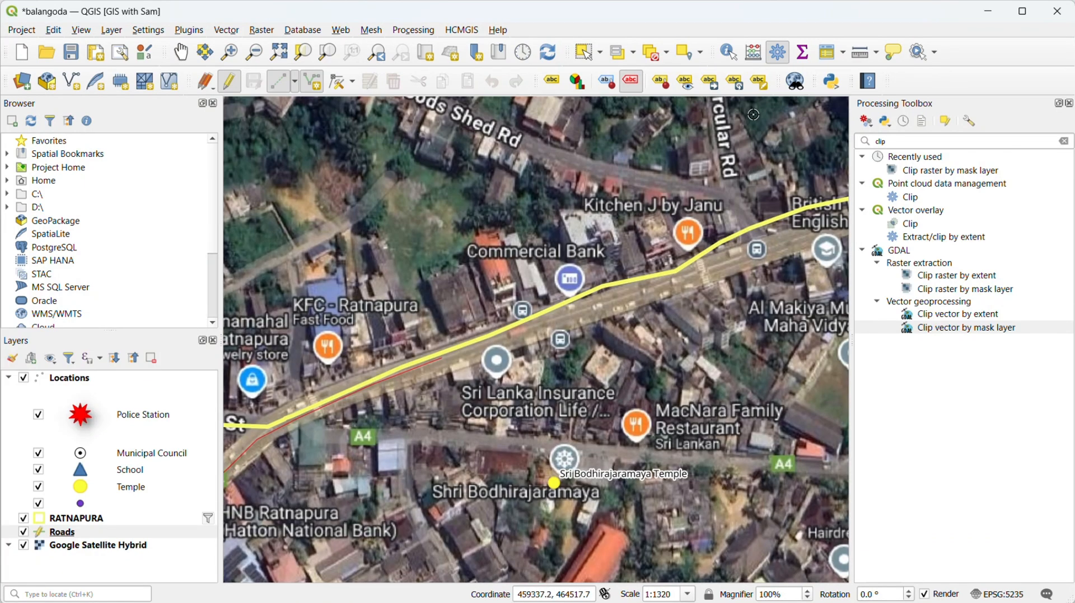
{"action": "key", "text": "Right"}
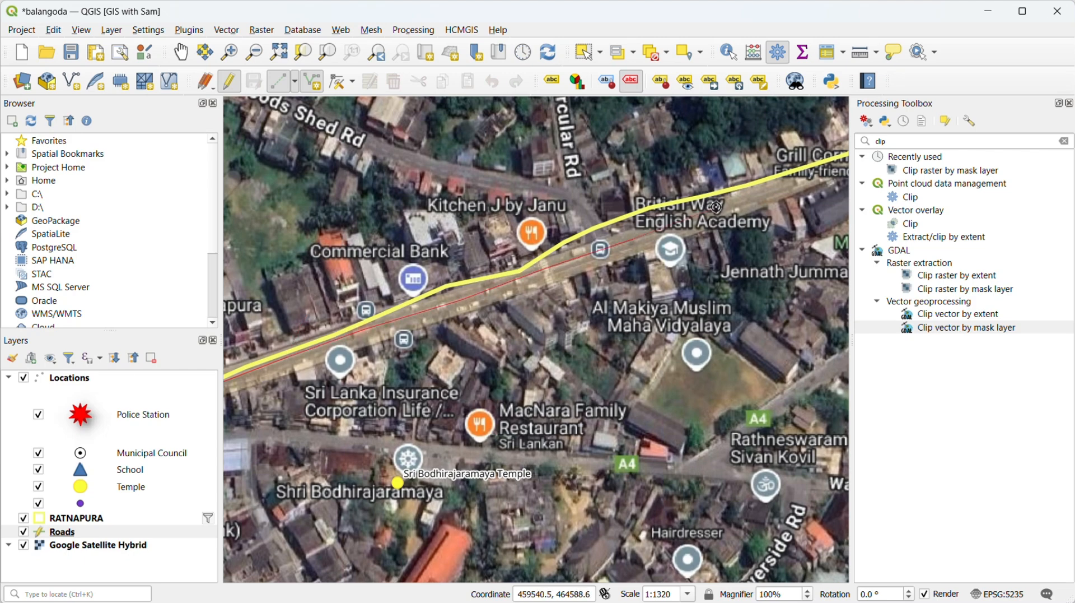
{"action": "key", "text": "Right"}
{"action": "key", "text": "Right"}
{"action": "key", "text": "Right"}
{"action": "key", "text": "Up"}
{"action": "key", "text": "Up"}
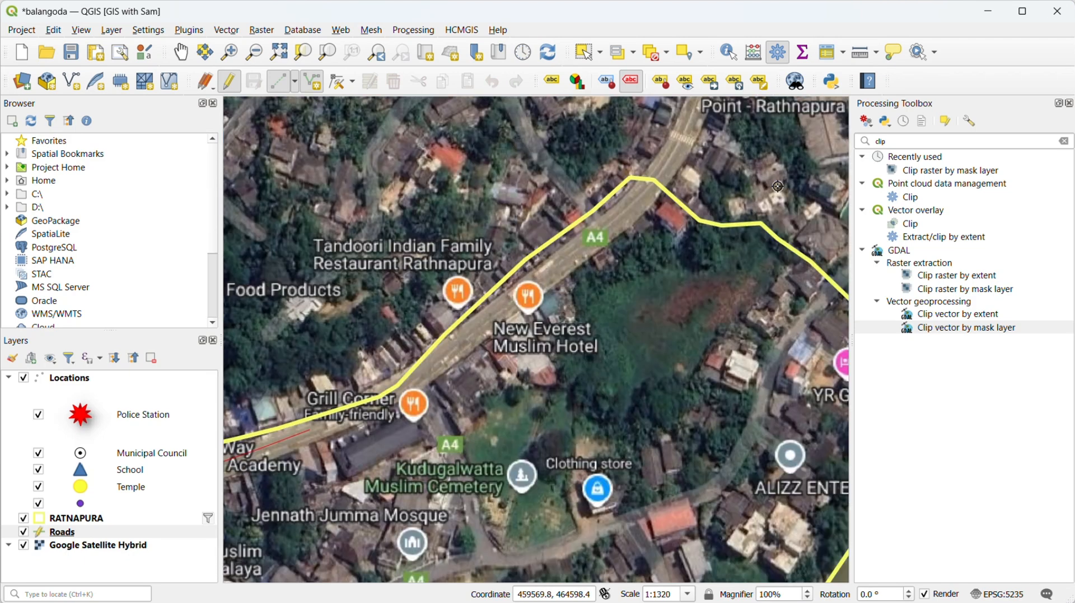
{"action": "left_click", "coordinate": [373, 403]}
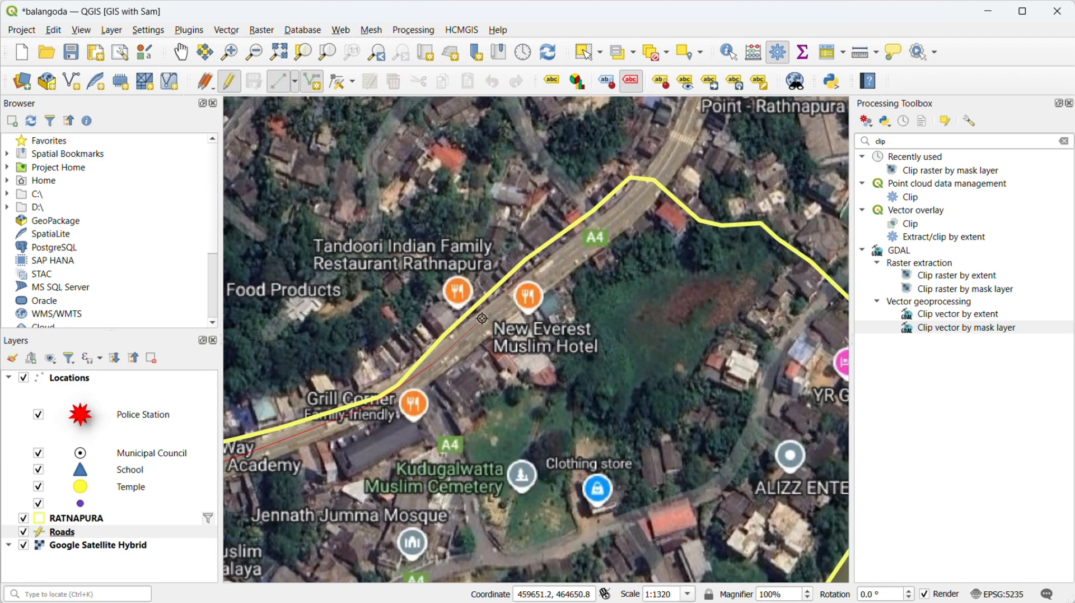
{"action": "right_click", "coordinate": [651, 180]}
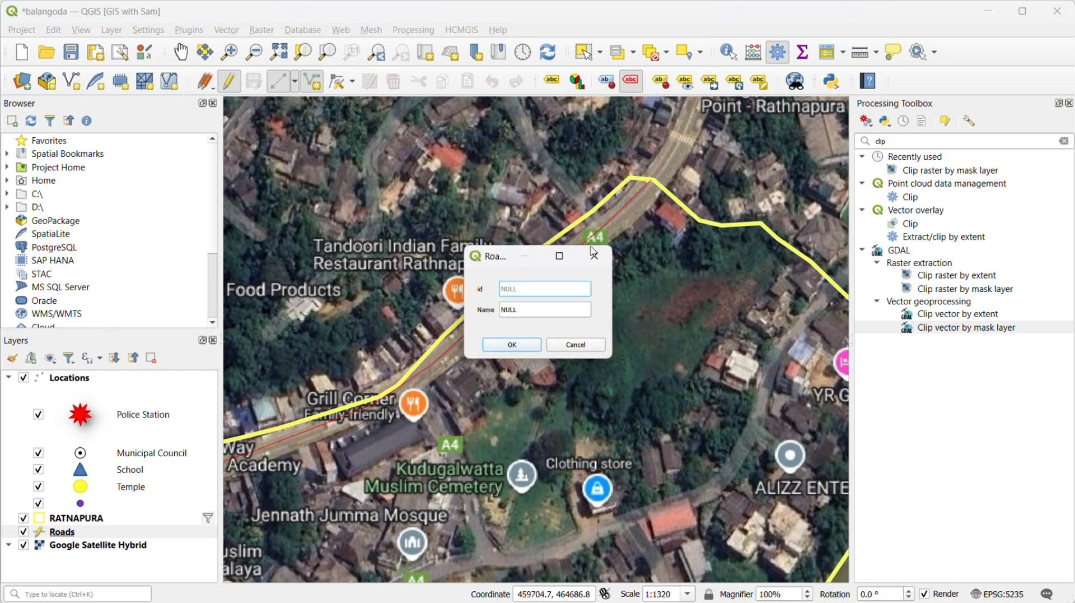
Step: Give the new road line id 1 and the name Main Road, and save its attributes
{"action": "type", "text": "1"}
{"action": "left_click", "coordinate": [524, 312]}
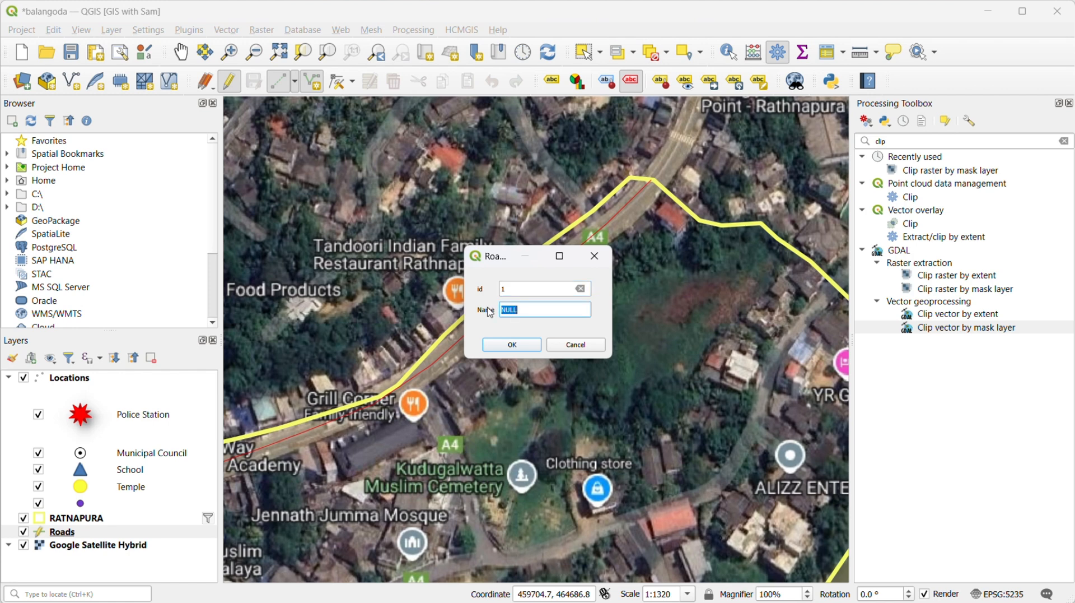
{"action": "type", "text": "Main Road"}
{"action": "key", "text": "Return"}
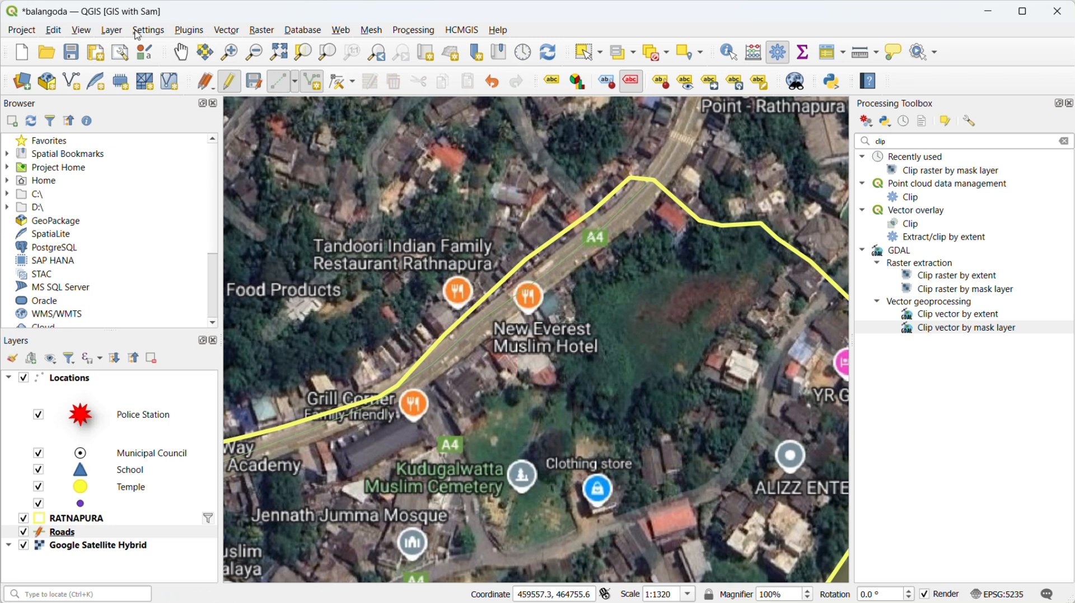
Step: Show the Snapping Toolbar in the workspace
{"action": "left_click", "coordinate": [80, 30]}
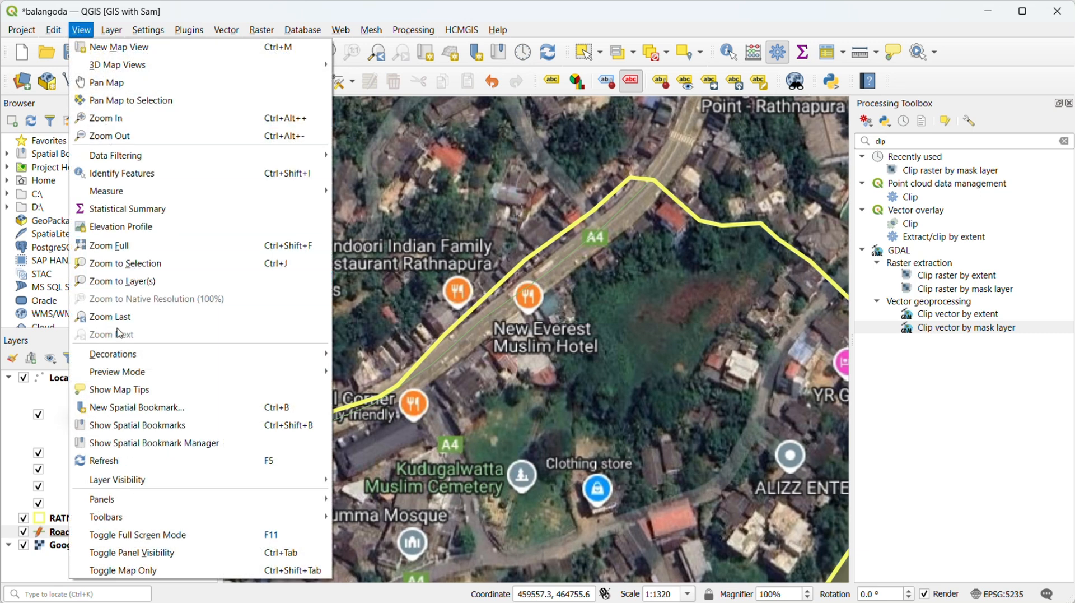
{"action": "mouse_move", "coordinate": [140, 523]}
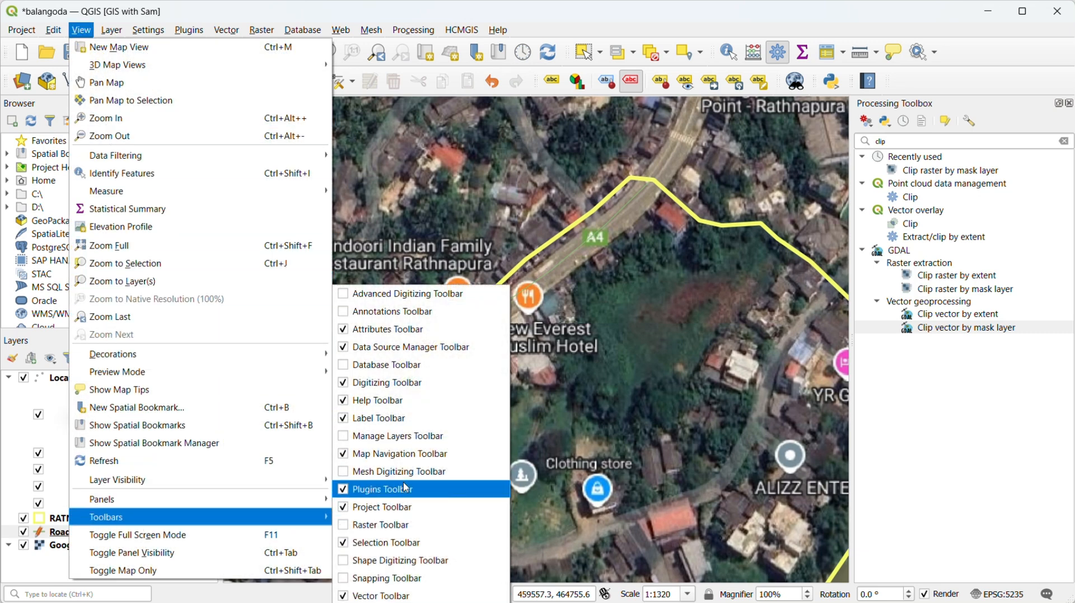
{"action": "left_click", "coordinate": [345, 578]}
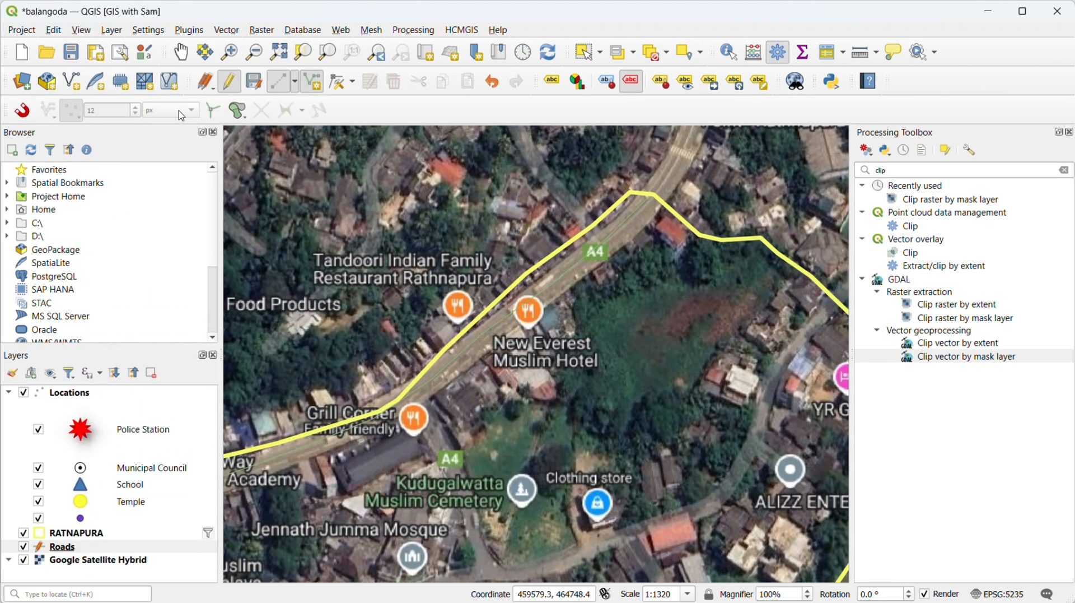
Step: Enable snapping with a 5 px tolerance and avoid overlap on the active layer
{"action": "left_click", "coordinate": [22, 109]}
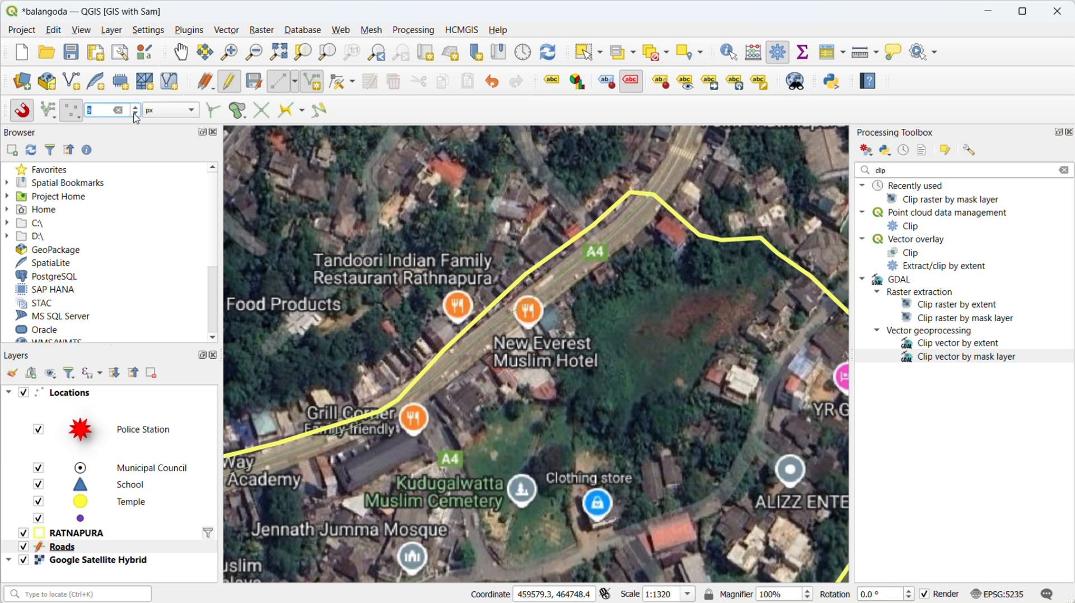
{"action": "left_click", "coordinate": [96, 110]}
{"action": "left_click", "coordinate": [244, 115]}
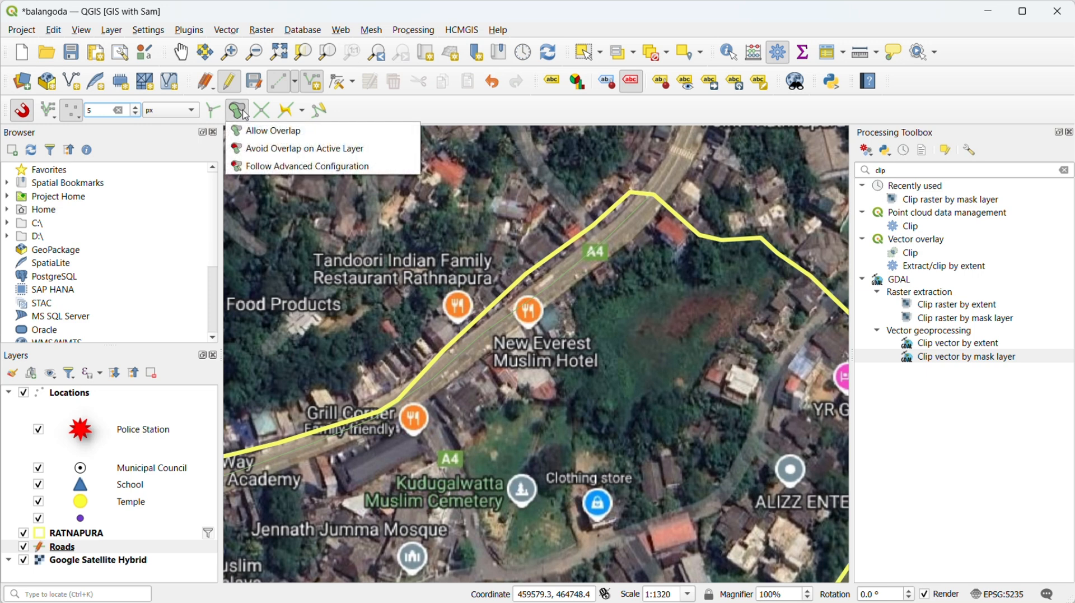
{"action": "left_click", "coordinate": [266, 149]}
Step: Trace a new road line from the eastern boundary near YR Gems past Alizz Enterprise and the clothing store to below Kudugalwatta Muslim Cemetery
{"action": "scroll", "coordinate": [351, 291], "scroll_direction": "down", "scroll_amount": 1}
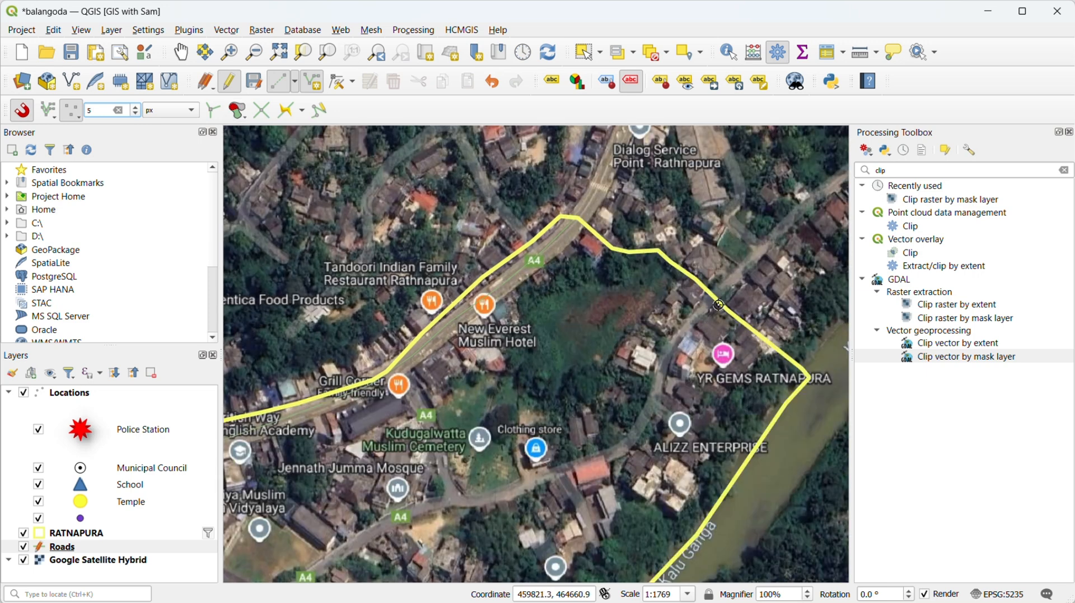
{"action": "left_click", "coordinate": [711, 298]}
{"action": "left_click", "coordinate": [663, 362]}
{"action": "left_click", "coordinate": [653, 400]}
{"action": "left_click", "coordinate": [633, 441]}
{"action": "left_click", "coordinate": [595, 461]}
{"action": "left_click", "coordinate": [548, 475]}
{"action": "left_click", "coordinate": [512, 494]}
{"action": "left_click", "coordinate": [478, 500]}
{"action": "left_click", "coordinate": [452, 497]}
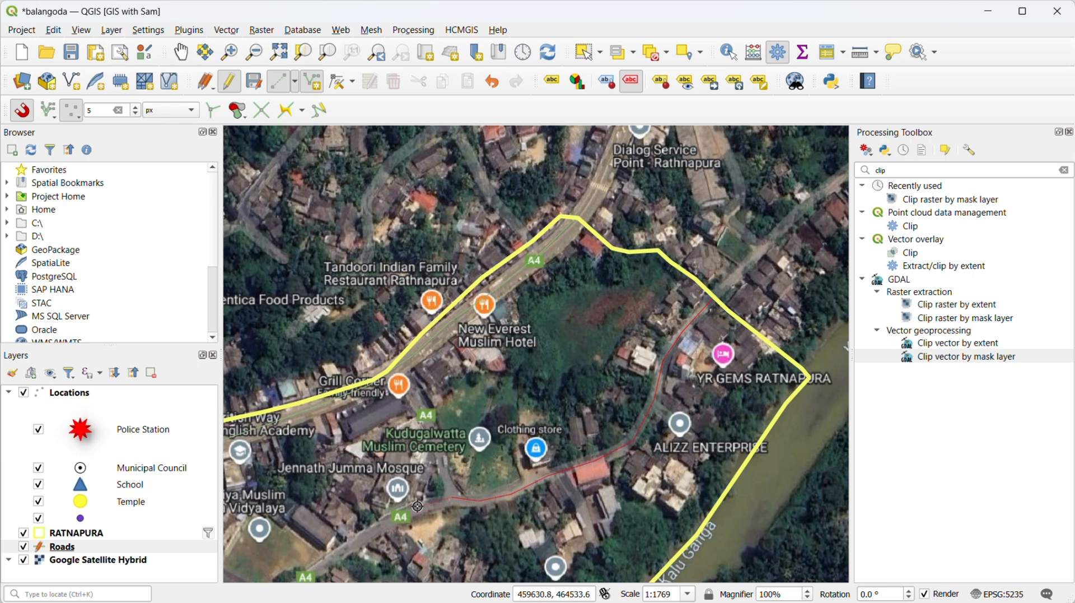
Step: Continue the road line southwest past Jennath Jumma Mosque and finish it at the Warakatota Rd junction
{"action": "left_click", "coordinate": [414, 508]}
{"action": "left_click", "coordinate": [330, 560]}
{"action": "key", "text": "Down"}
{"action": "key", "text": "Down"}
{"action": "key", "text": "Left"}
{"action": "key", "text": "Left"}
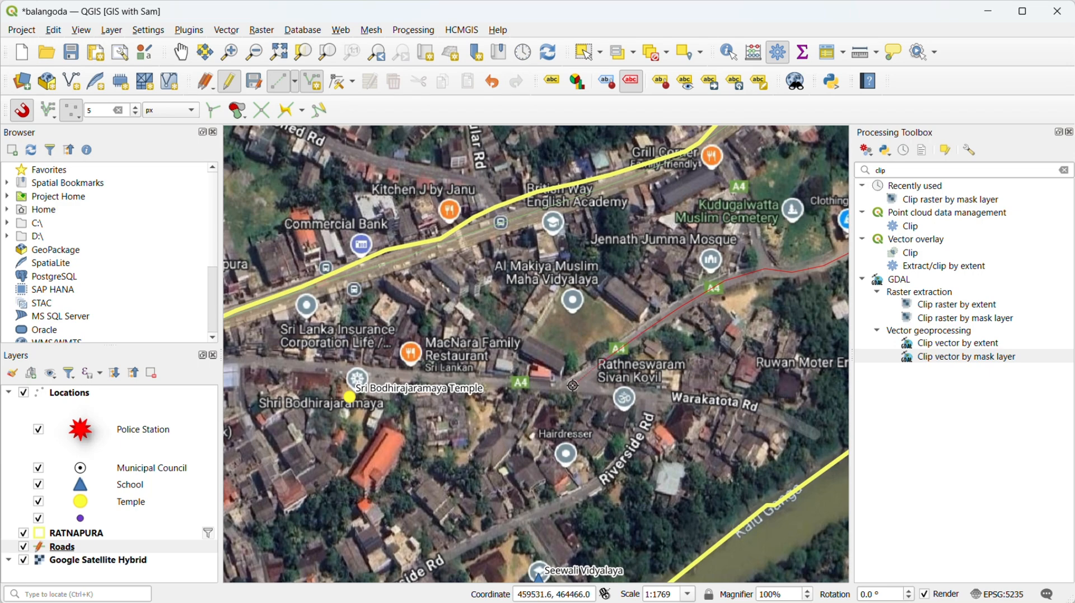
{"action": "right_click", "coordinate": [572, 386]}
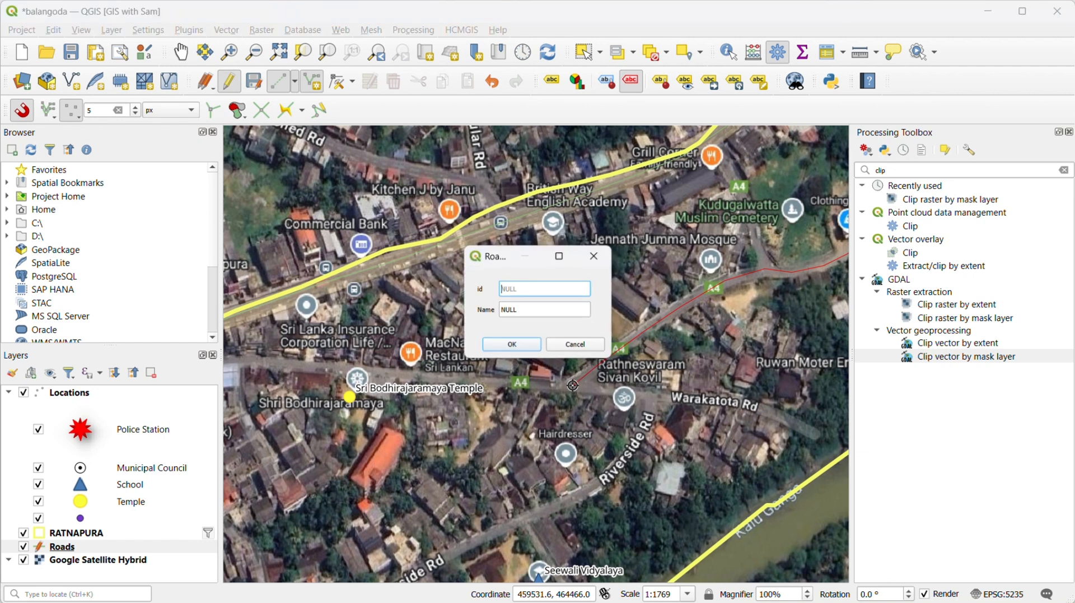
Step: Give the road line past the mosque id 2 and the name Minor Road, and save its attributes
{"action": "type", "text": "2"}
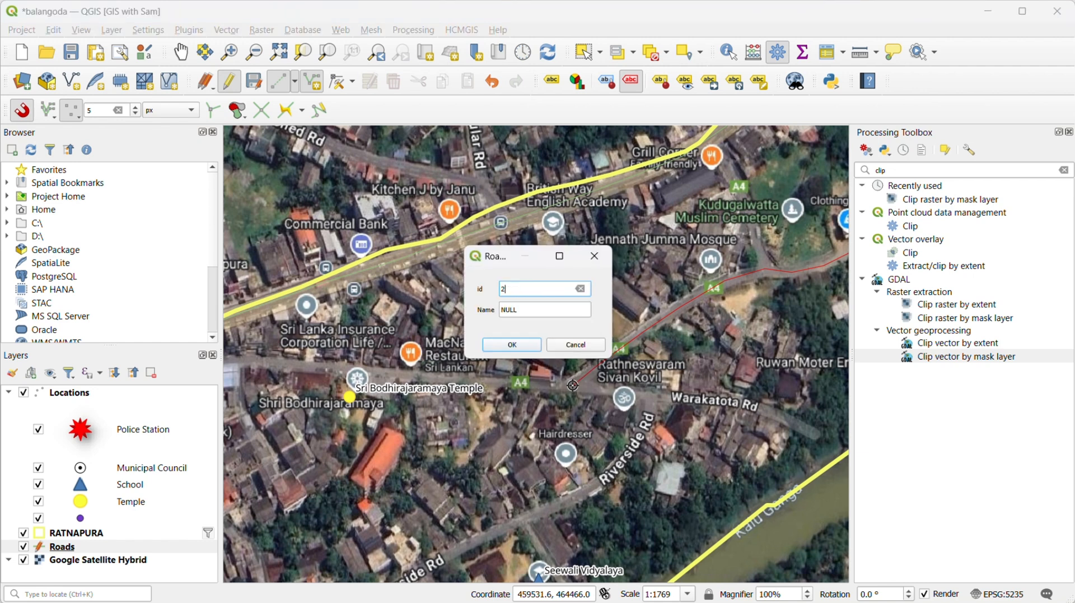
{"action": "left_click_drag", "start_coordinate": [548, 309], "coordinate": [493, 310]}
{"action": "type", "text": "Minor Roa"}
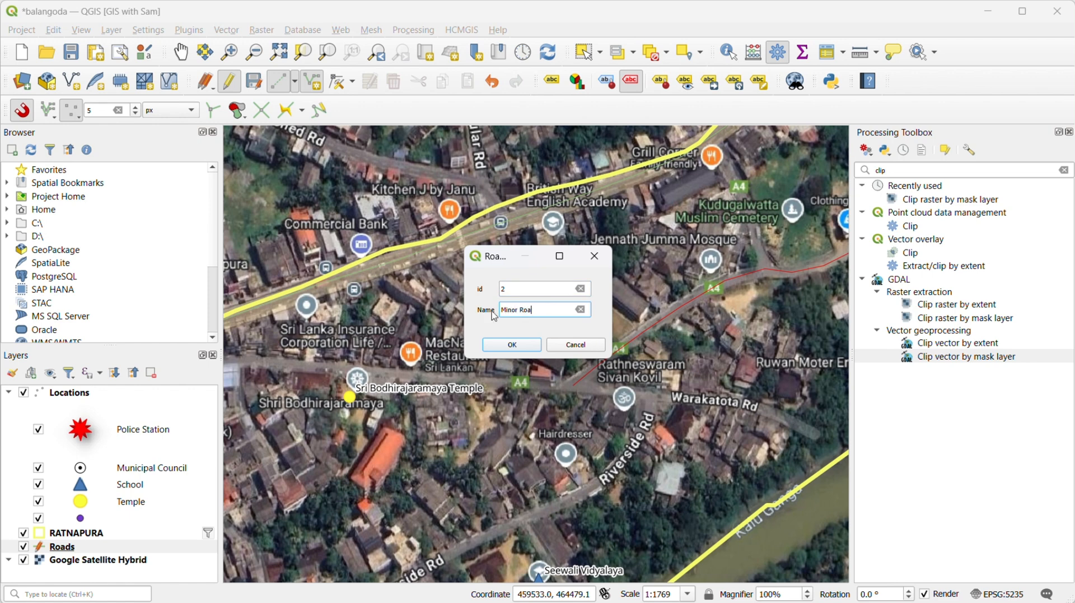
{"action": "type", "text": "d"}
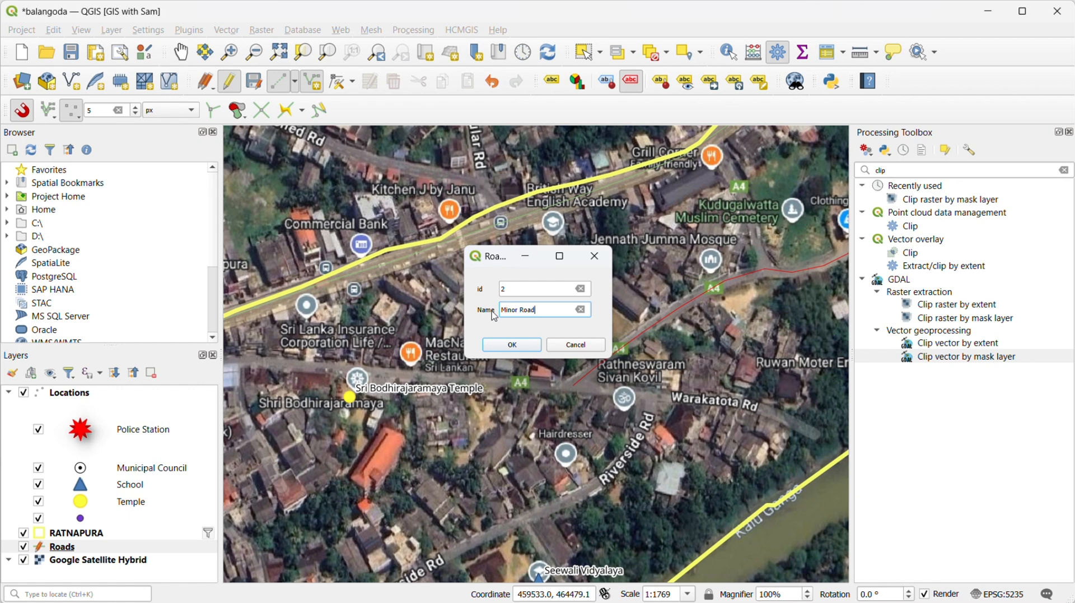
{"action": "key", "text": "Return"}
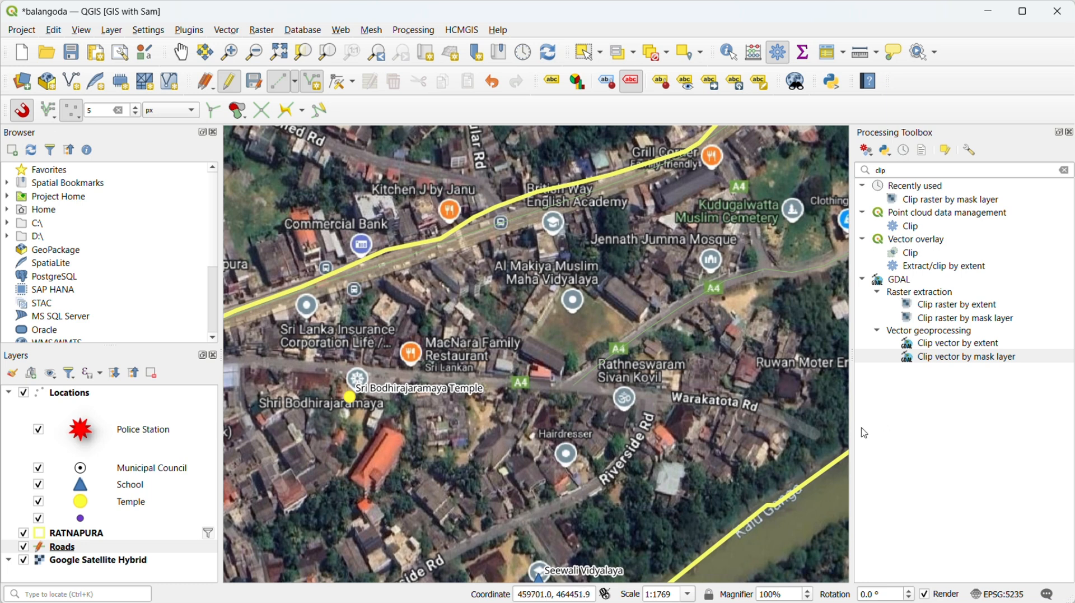
Step: Trace Warakatota Rd west past Sri Bodhirajaramaya Temple and finish the line at the Main St junction with the A4
{"action": "left_click", "coordinate": [816, 434]}
{"action": "left_click", "coordinate": [711, 400]}
{"action": "left_click", "coordinate": [594, 388]}
{"action": "left_click", "coordinate": [573, 386]}
{"action": "left_click", "coordinate": [502, 383]}
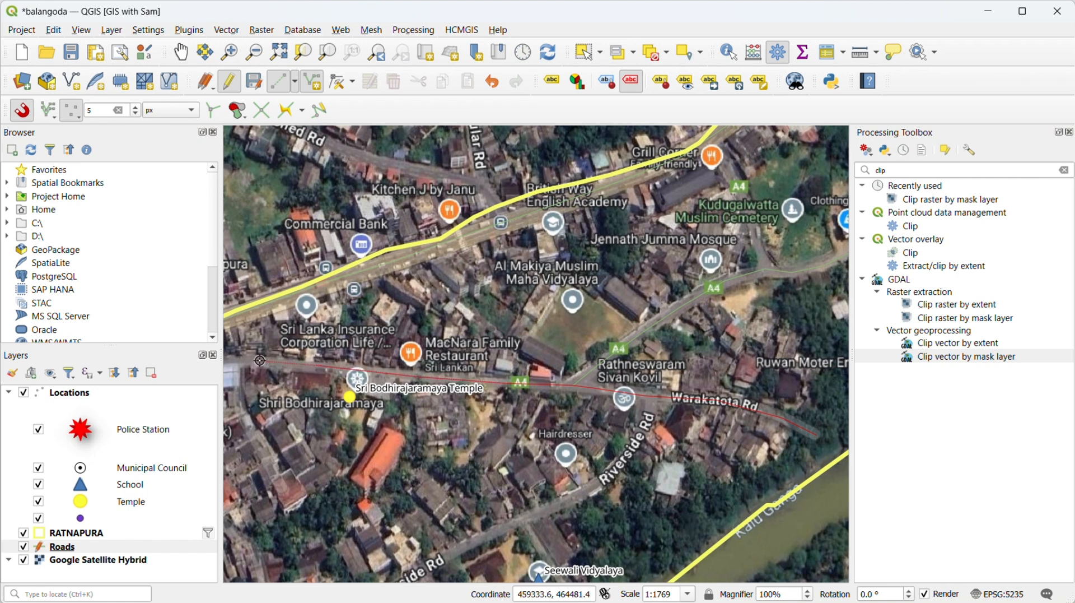
{"action": "key", "text": "Left"}
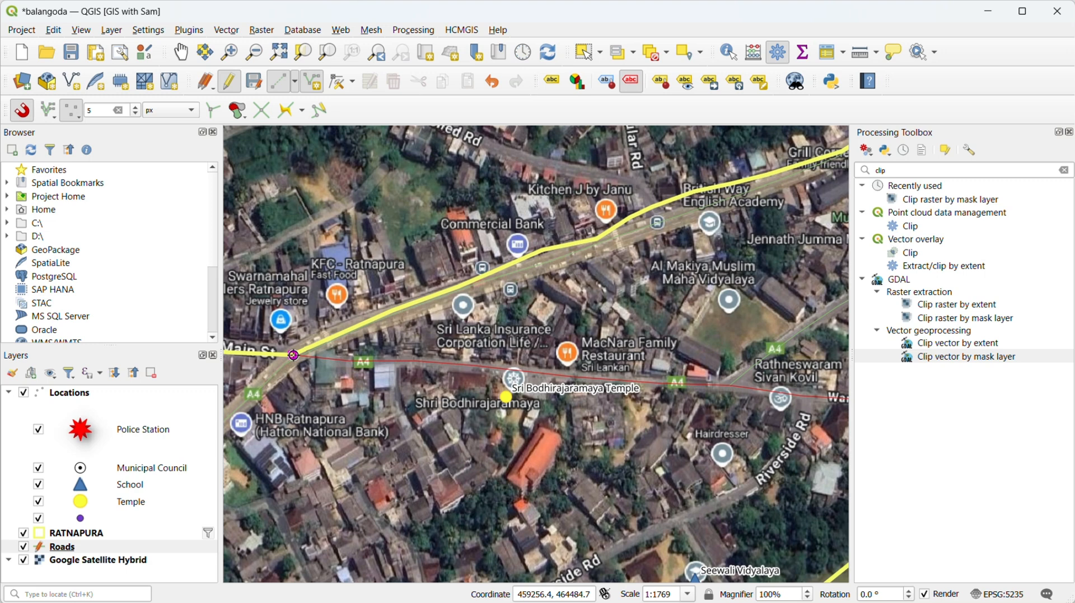
{"action": "right_click", "coordinate": [292, 354]}
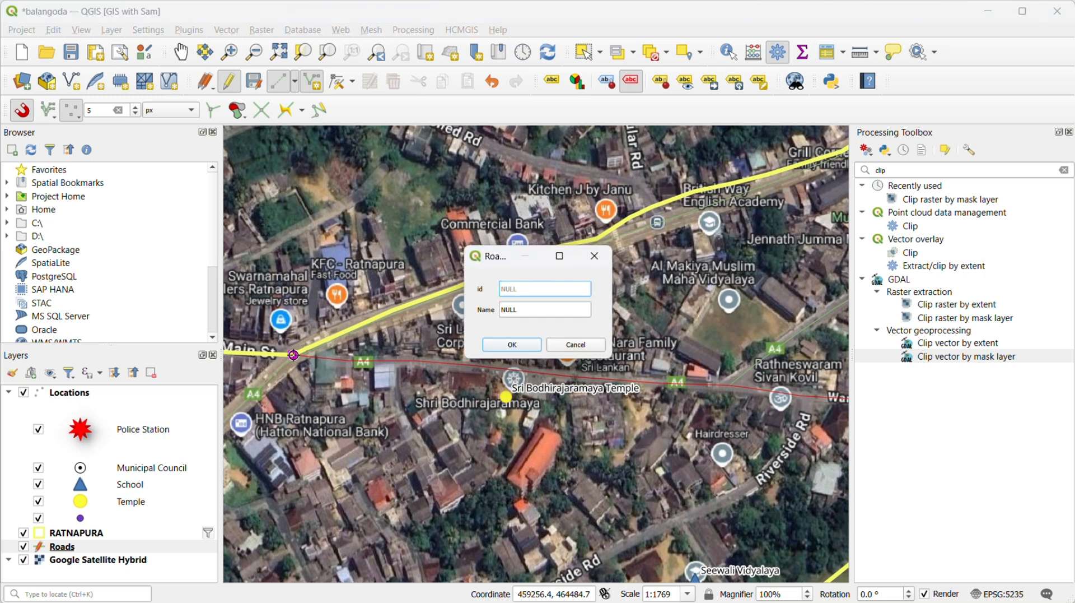
Step: Give the Warakatota Rd line id 2 and the name Minor Road, and save its attributes
{"action": "type", "text": "2"}
{"action": "left_click", "coordinate": [526, 309]}
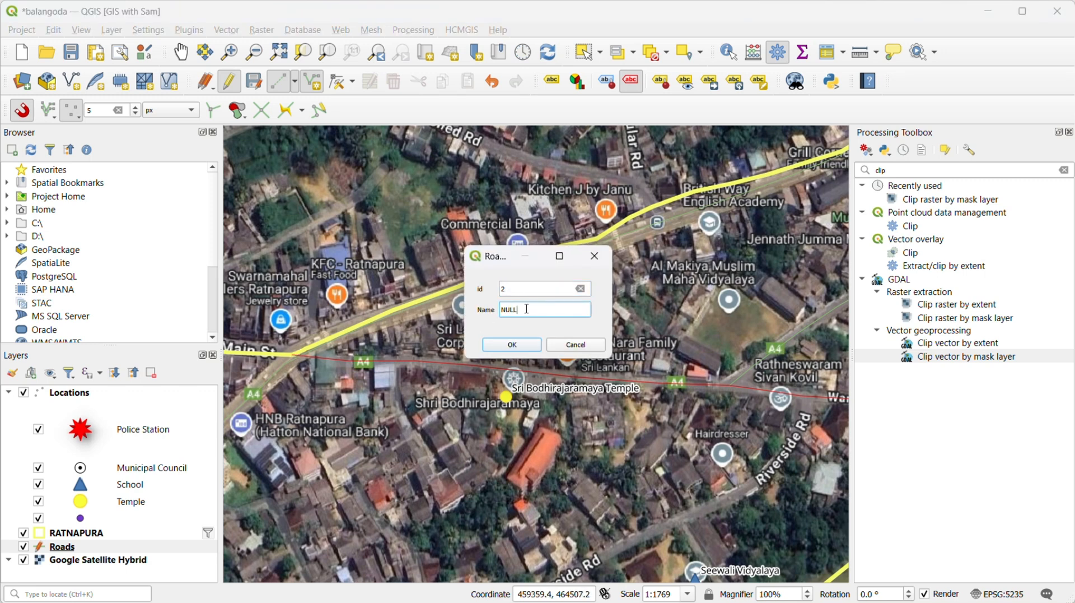
{"action": "double_click", "coordinate": [526, 309]}
{"action": "type", "text": "Minor Road"}
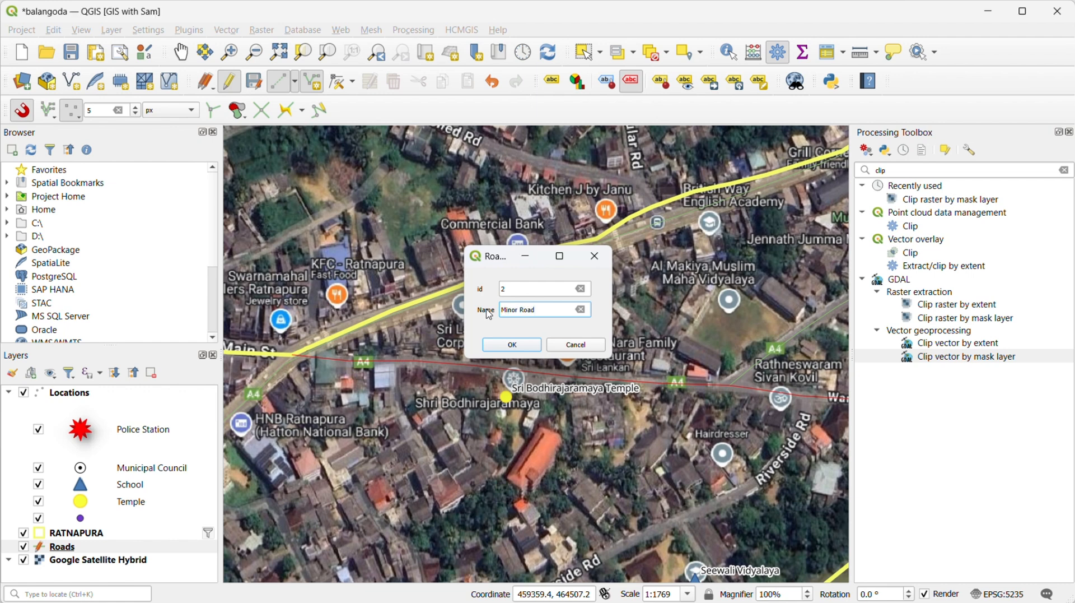
{"action": "key", "text": "Return"}
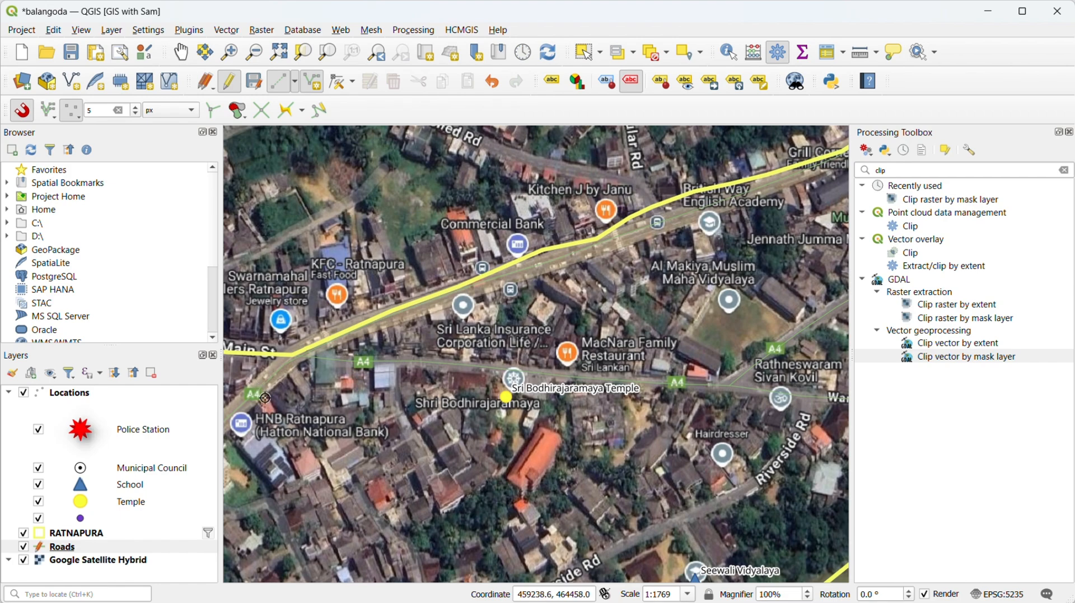
Step: Try to trace the connecting road from east of Jennath Jumma Mosque up to the A4 at Grill Corner
{"action": "key", "text": "Down"}
{"action": "key", "text": "Down"}
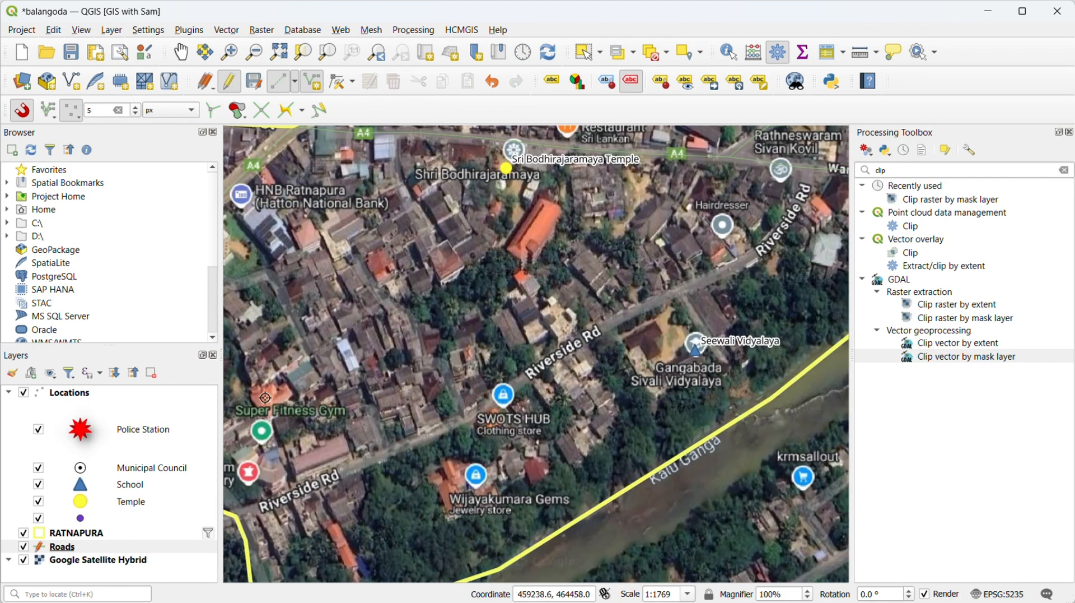
{"action": "key", "text": "Up"}
{"action": "key", "text": "Right"}
{"action": "key", "text": "Up"}
{"action": "key", "text": "Right"}
{"action": "key", "text": "Up"}
{"action": "key", "text": "Right"}
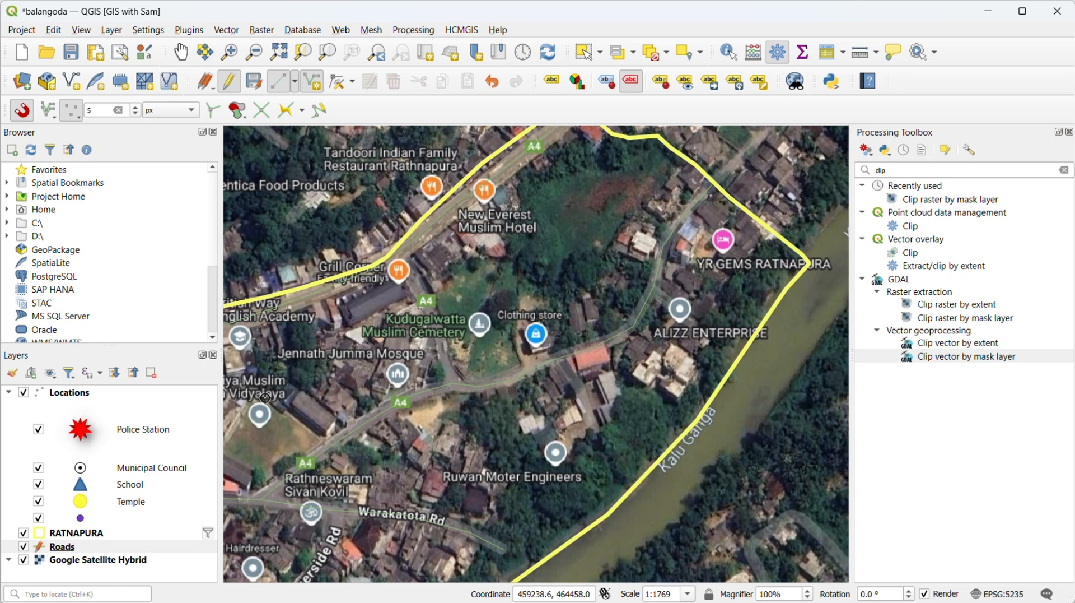
{"action": "left_click", "coordinate": [452, 383]}
{"action": "left_click", "coordinate": [408, 275]}
Step: Limit snapping to the active layer
{"action": "scroll", "coordinate": [385, 258], "scroll_direction": "up", "scroll_amount": 3}
{"action": "left_click", "coordinate": [49, 110]}
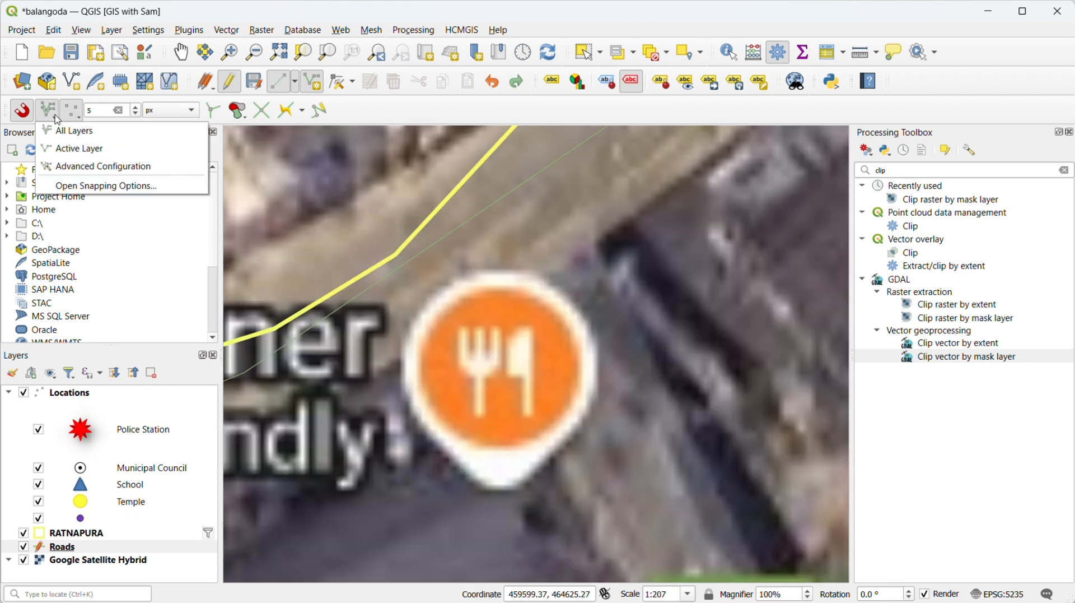
{"action": "left_click", "coordinate": [71, 150]}
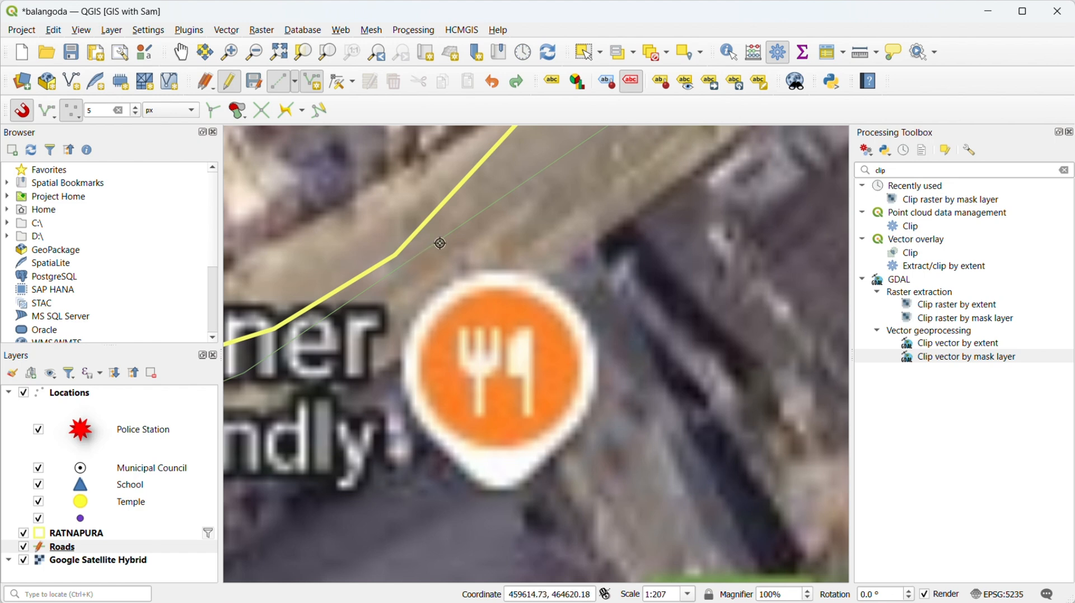
Step: Trace the connecting road from the minor road near Jennath Jumma Mosque north toward the A4 at Grill Corner
{"action": "scroll", "coordinate": [488, 303], "scroll_direction": "down", "scroll_amount": 1}
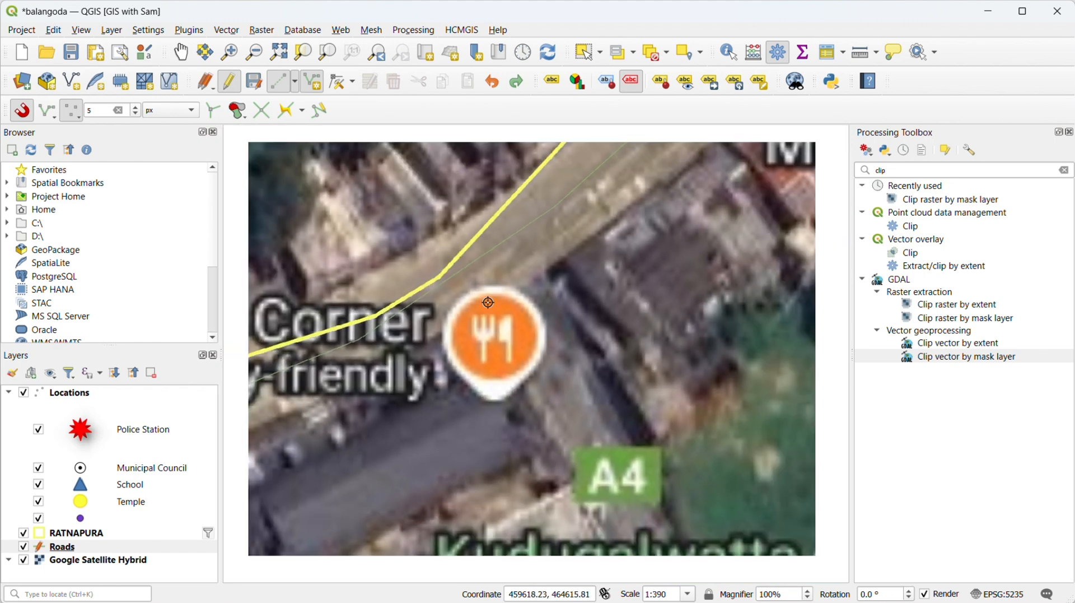
{"action": "scroll", "coordinate": [487, 303], "scroll_direction": "down", "scroll_amount": 1}
{"action": "key", "text": "Down"}
{"action": "key", "text": "Down"}
{"action": "key", "text": "Down"}
{"action": "key", "text": "Down"}
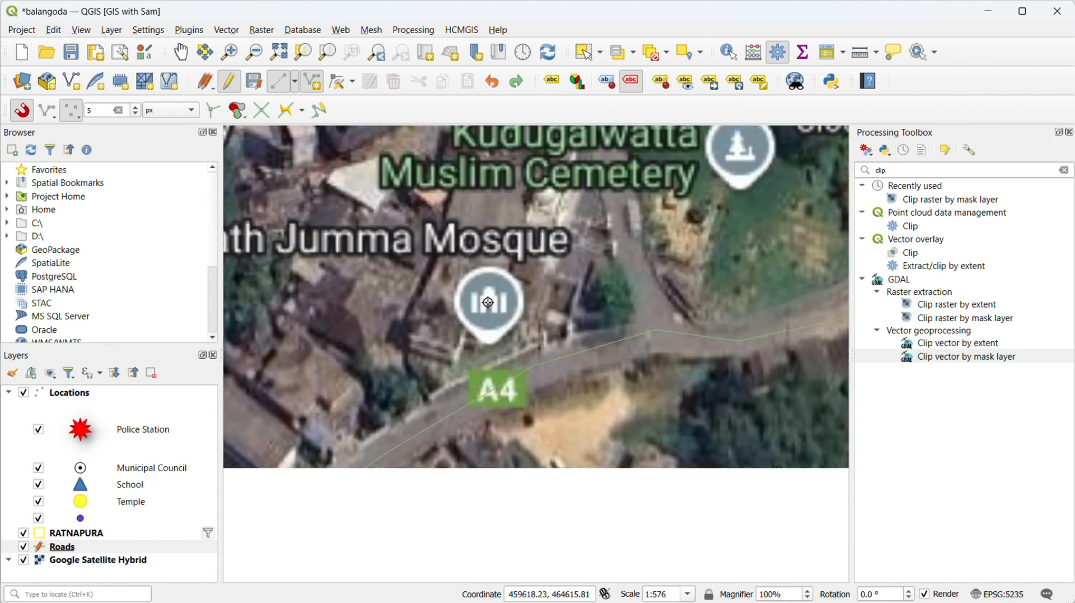
{"action": "key", "text": "Right"}
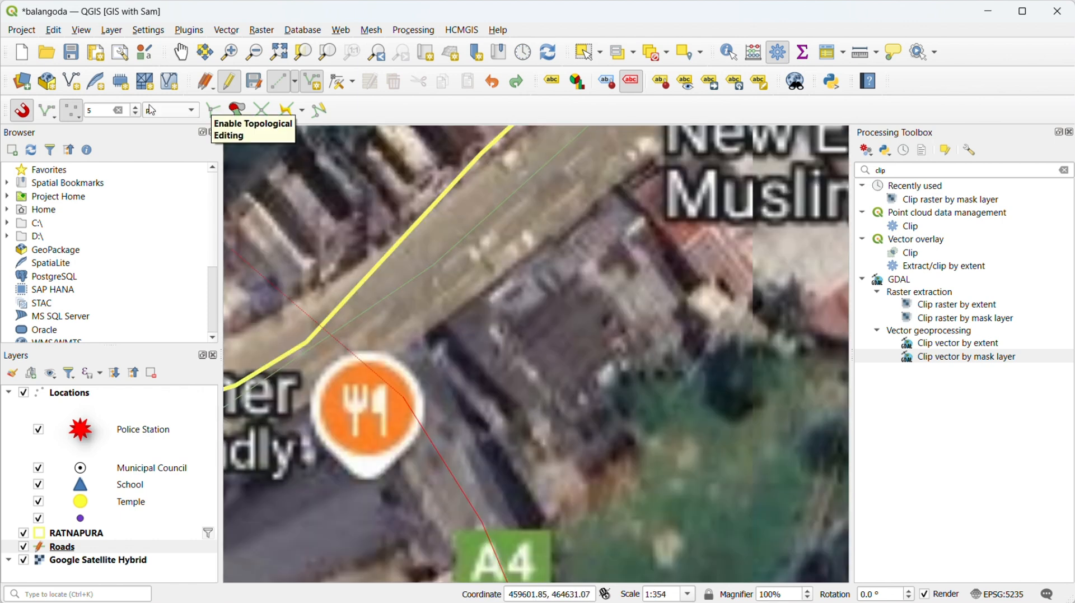
Step: Allow snapping to segments as well as vertices, and finish the connecting road on the Main Road line at Grill Corner
{"action": "left_click", "coordinate": [74, 112]}
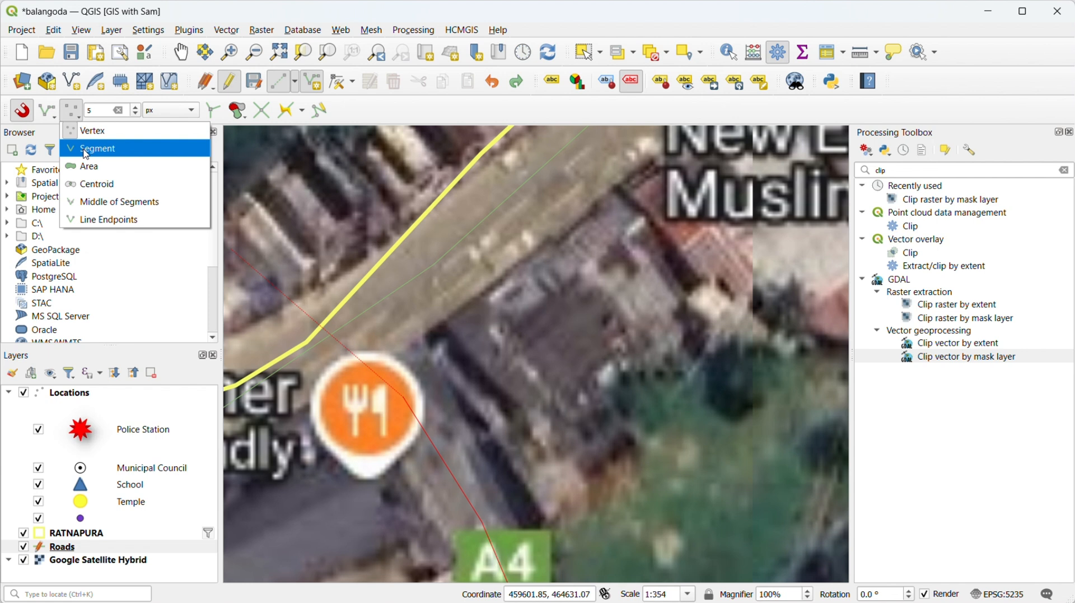
{"action": "left_click", "coordinate": [86, 154]}
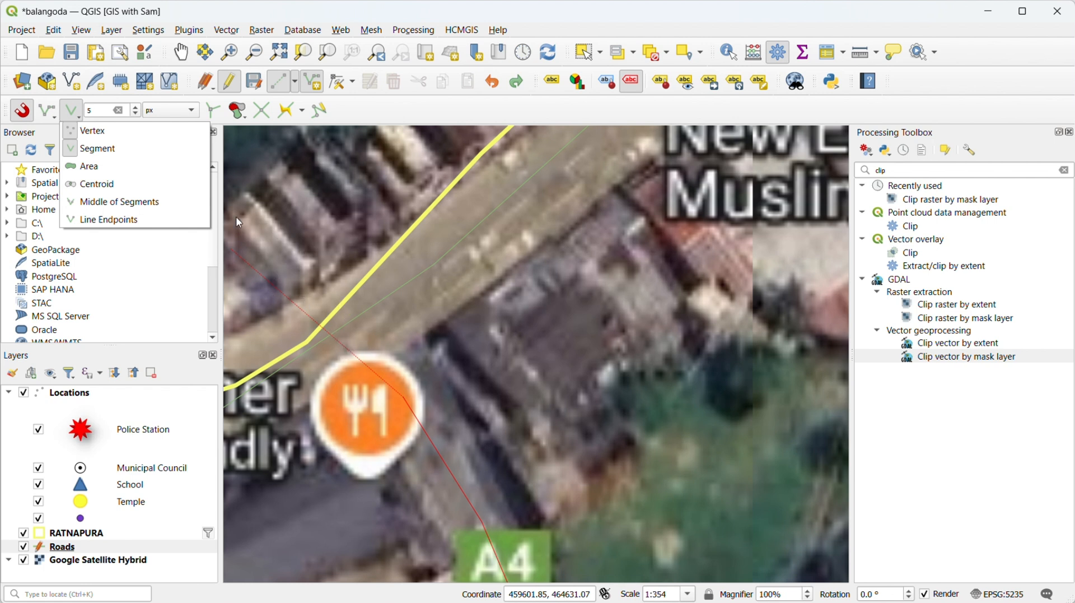
{"action": "left_click", "coordinate": [73, 115]}
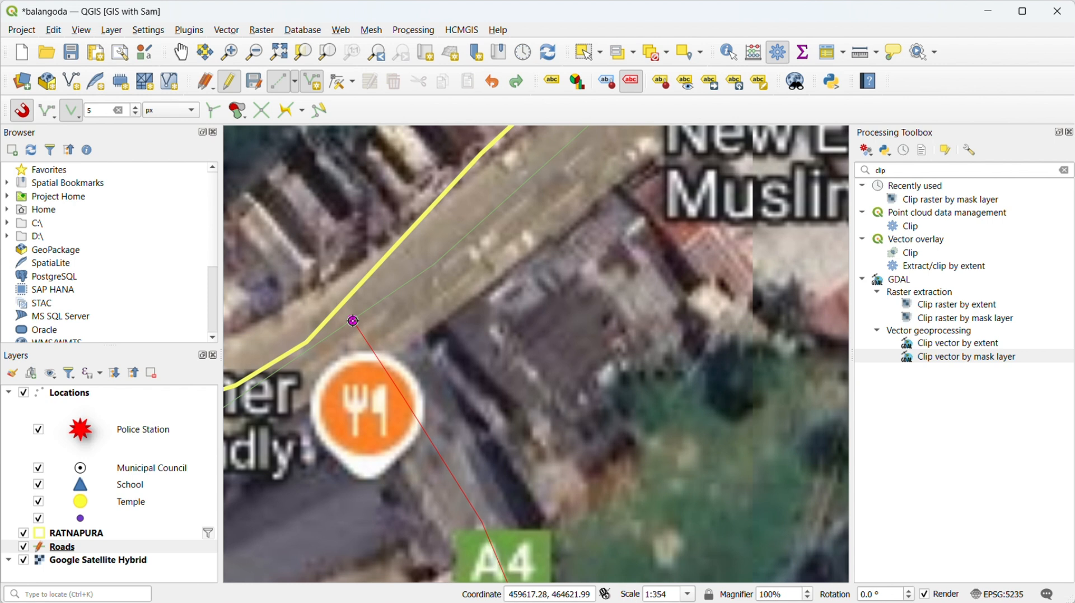
{"action": "right_click", "coordinate": [353, 321]}
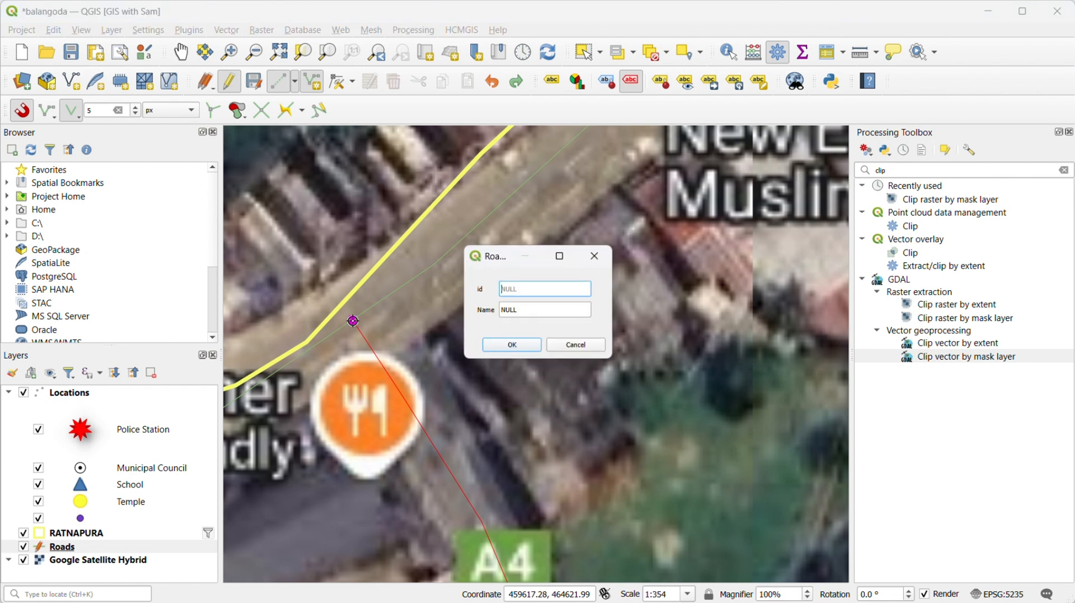
Step: Give the connecting road at Grill Corner id 2 and the name Minor Road, and save its attributes
{"action": "type", "text": "2"}
{"action": "key", "text": "Tab"}
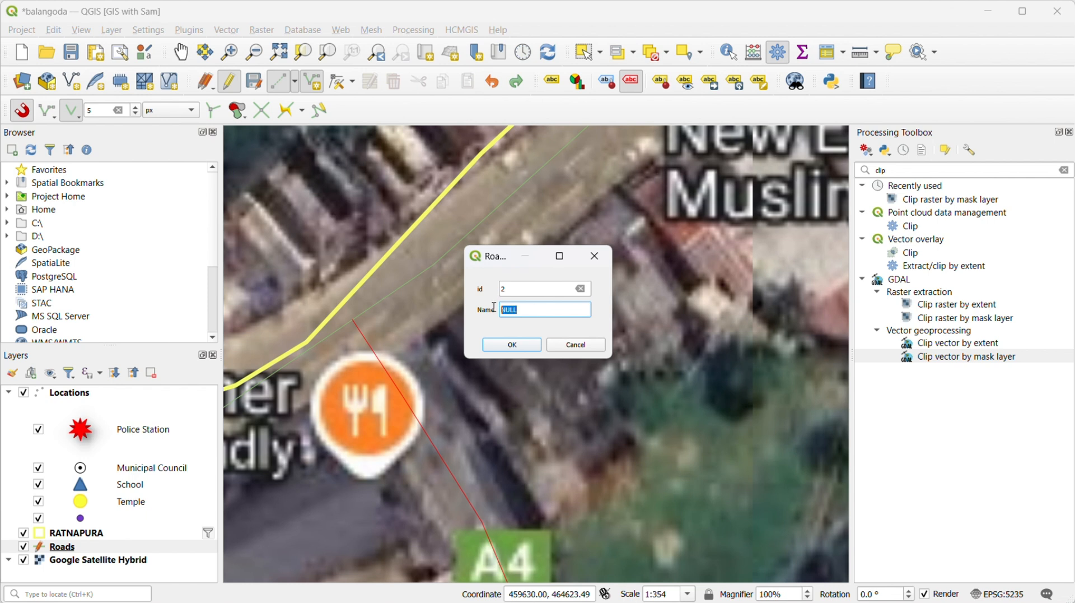
{"action": "type", "text": "Minor Road"}
{"action": "key", "text": "Return"}
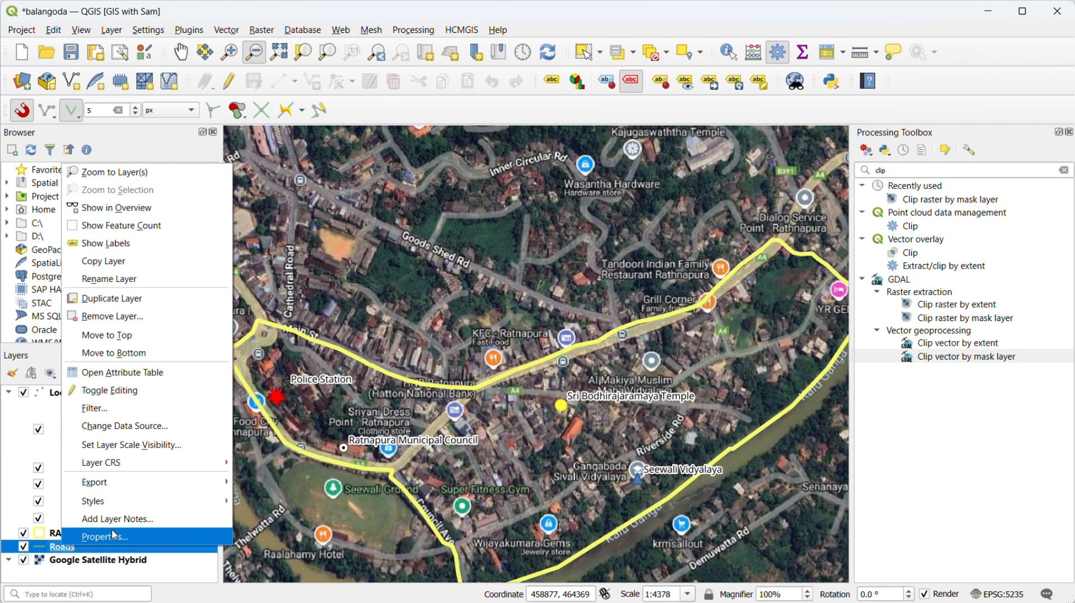
Step: Set the Roads layer's symbology to Categorized on the id field and classify the values with random colors
{"action": "left_click", "coordinate": [114, 536]}
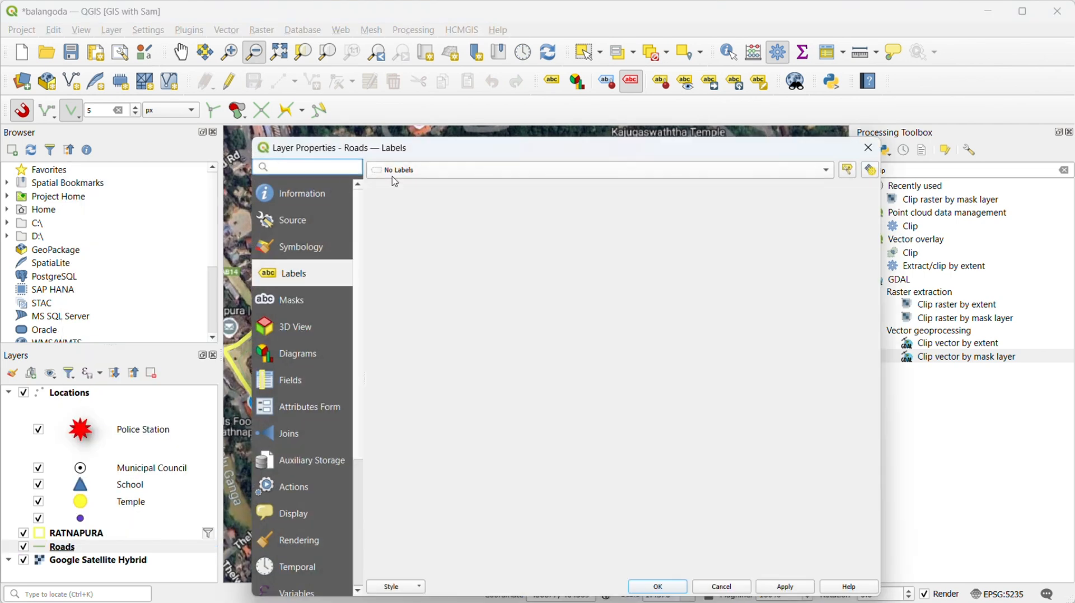
{"action": "left_click", "coordinate": [484, 171]}
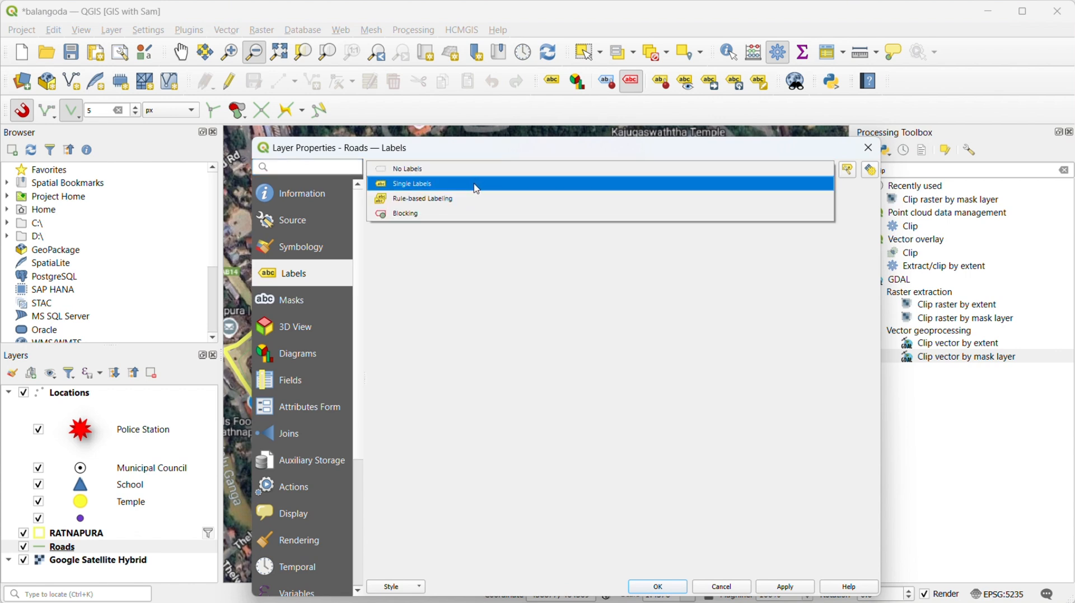
{"action": "left_click", "coordinate": [316, 255]}
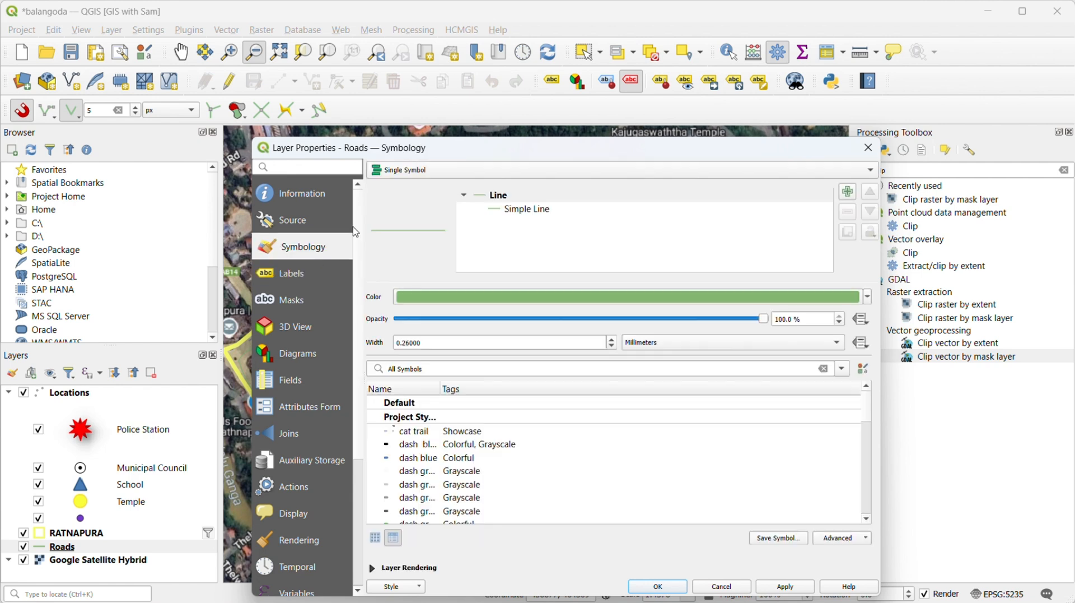
{"action": "left_click", "coordinate": [470, 177]}
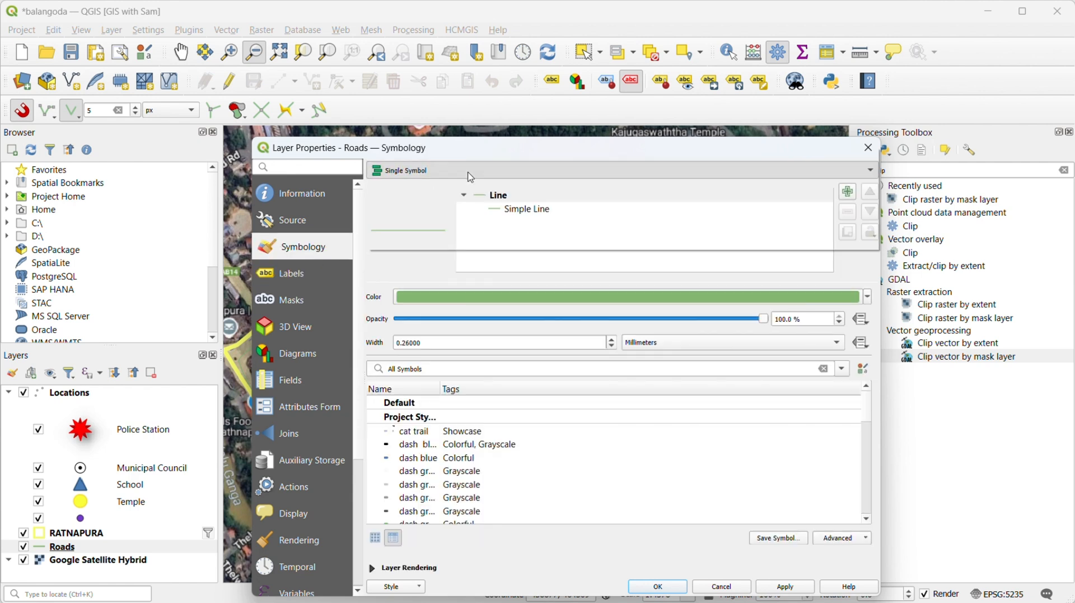
{"action": "left_click", "coordinate": [460, 189]}
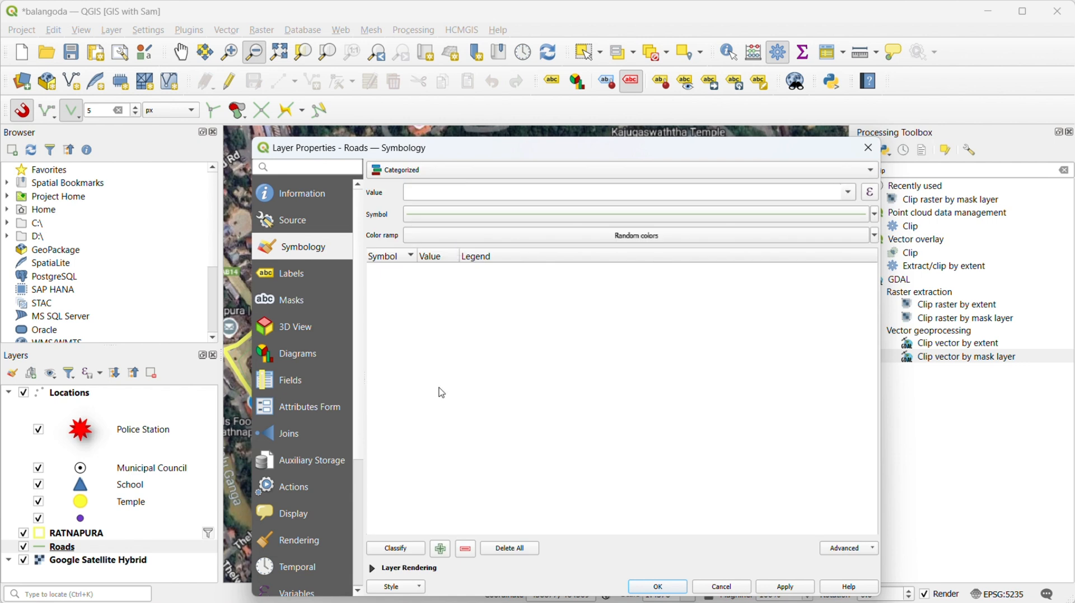
{"action": "left_click", "coordinate": [849, 192]}
{"action": "left_click", "coordinate": [758, 212]}
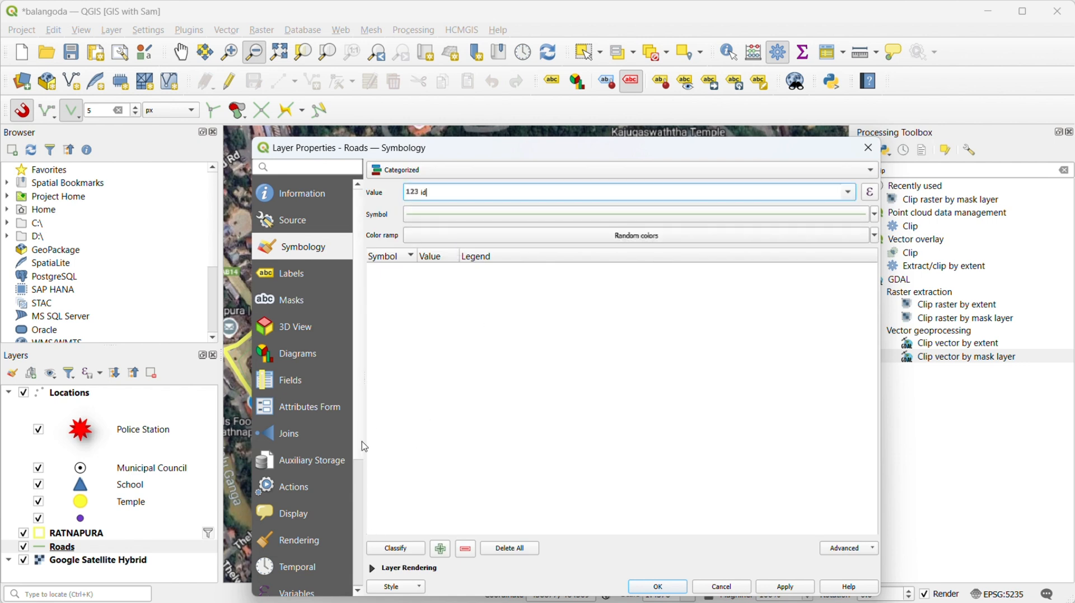
{"action": "left_click", "coordinate": [396, 549]}
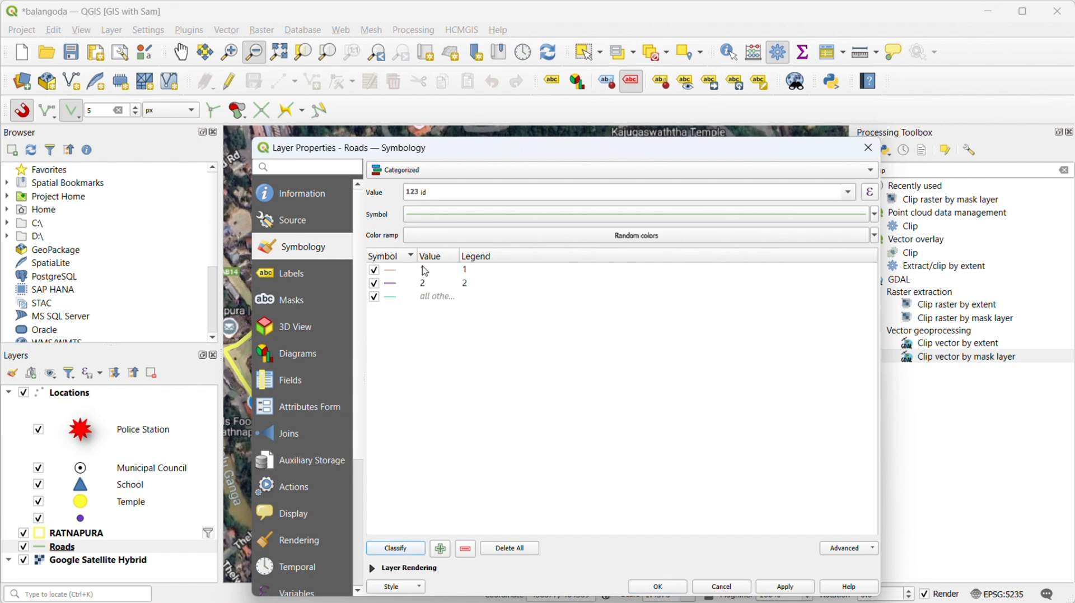
Step: Apply the topo main road preset to the symbol of the class with value 1
{"action": "left_click", "coordinate": [454, 272]}
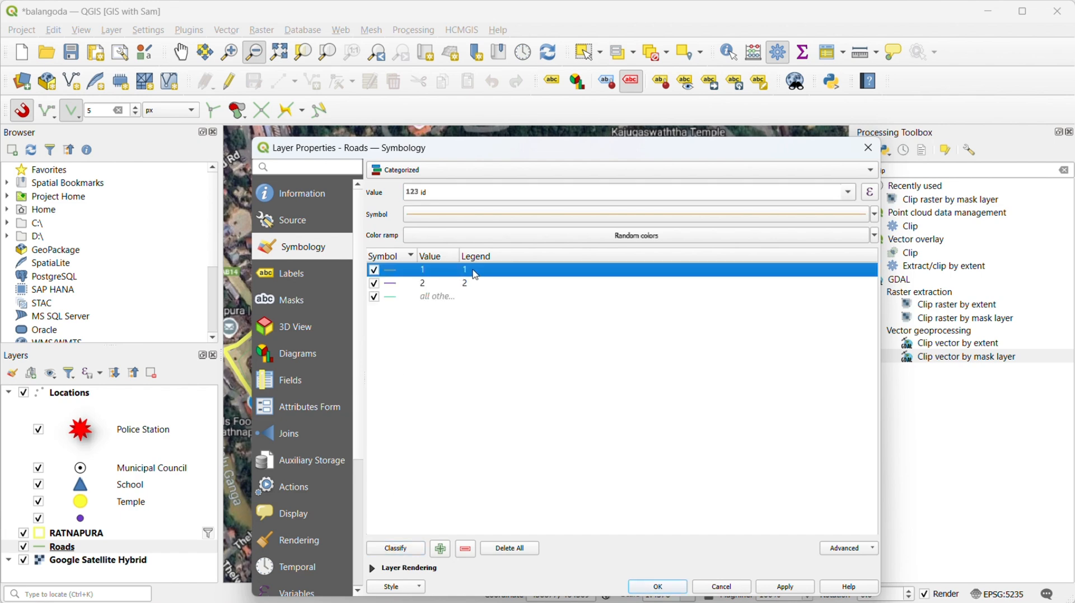
{"action": "double_click", "coordinate": [393, 276]}
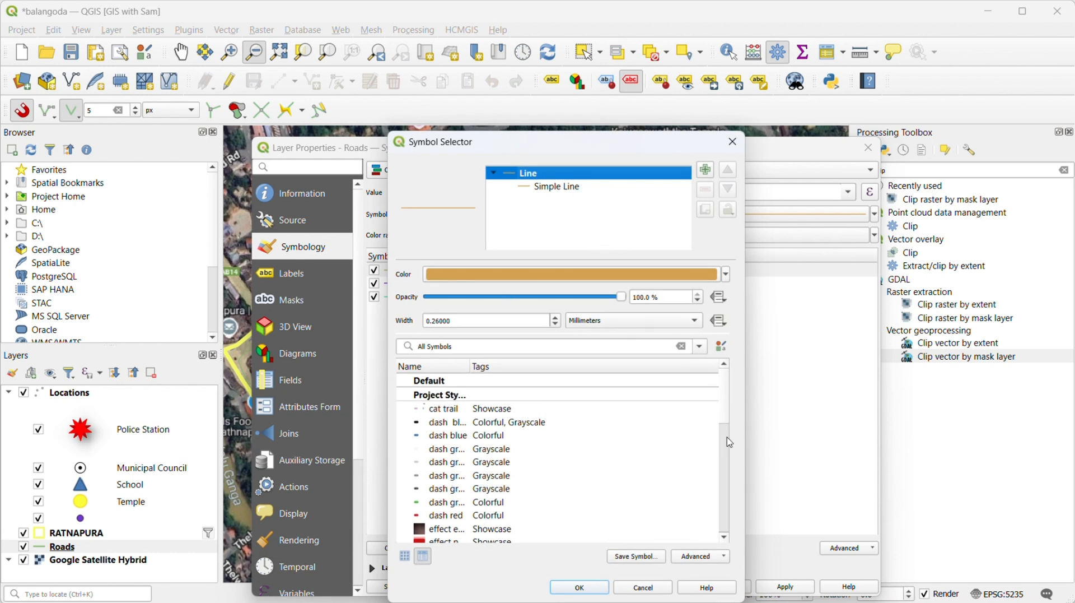
{"action": "scroll", "coordinate": [728, 409], "scroll_direction": "down", "scroll_amount": 3}
{"action": "left_click_drag", "start_coordinate": [738, 444], "coordinate": [750, 536]}
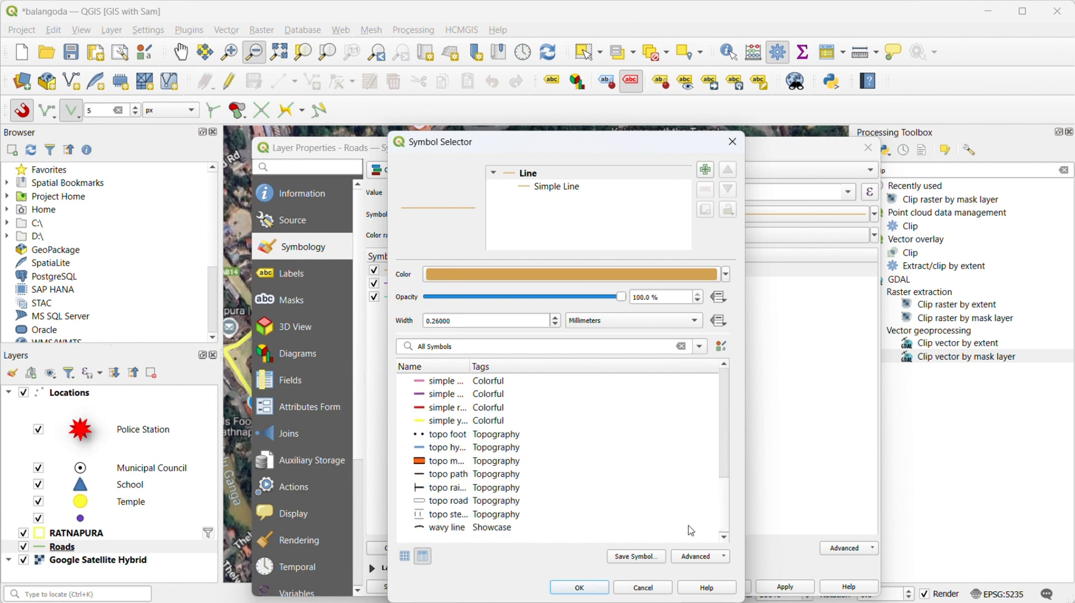
{"action": "left_click", "coordinate": [418, 464]}
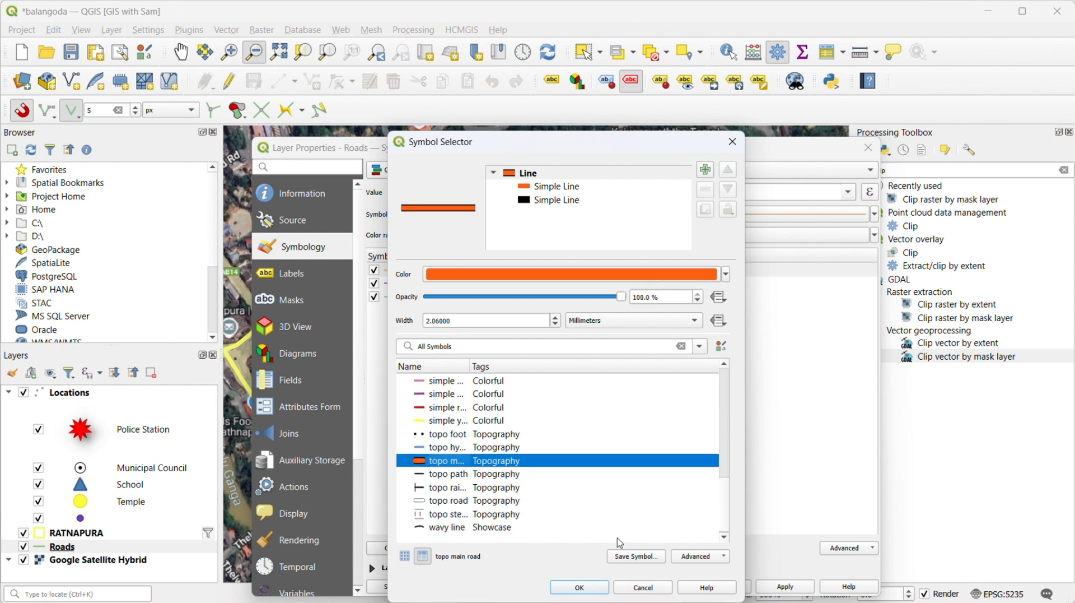
{"action": "left_click", "coordinate": [595, 589]}
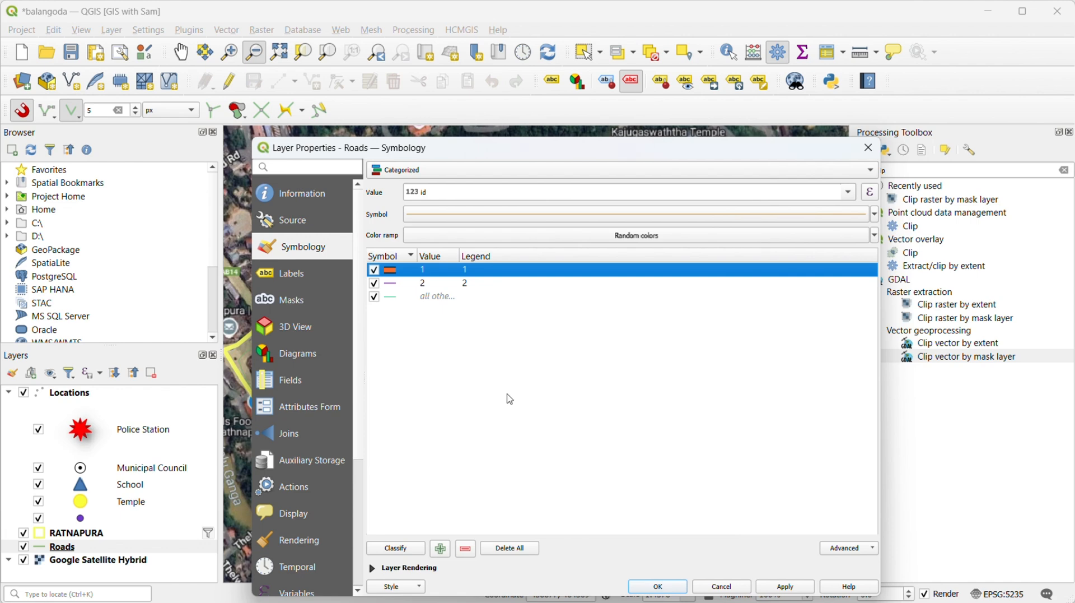
Step: Apply the topo road preset to the class with value 2 and accept the layer's symbology changes
{"action": "left_click", "coordinate": [397, 285]}
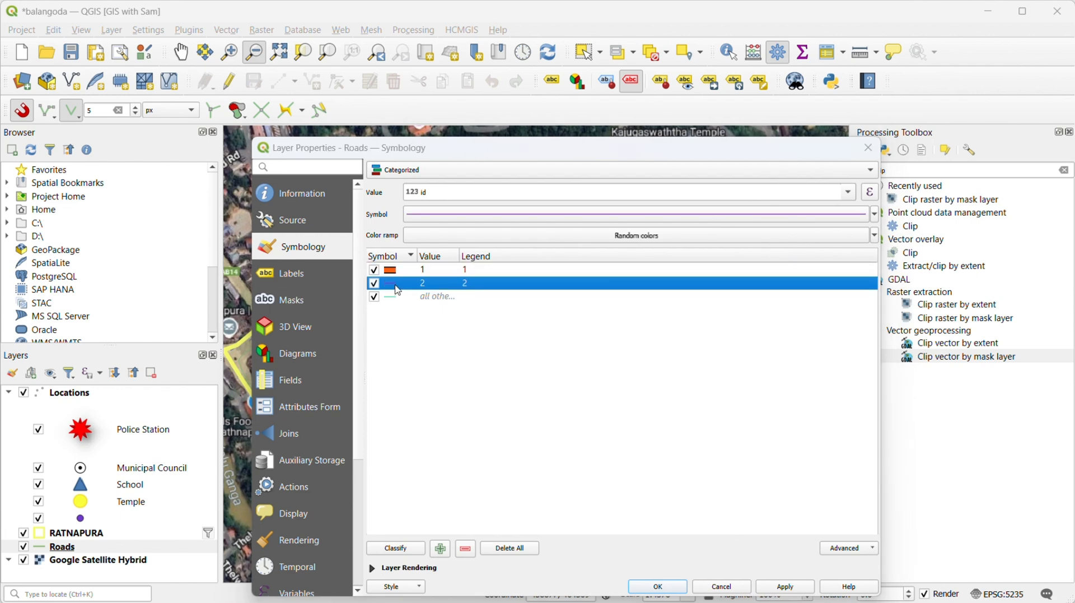
{"action": "double_click", "coordinate": [398, 284]}
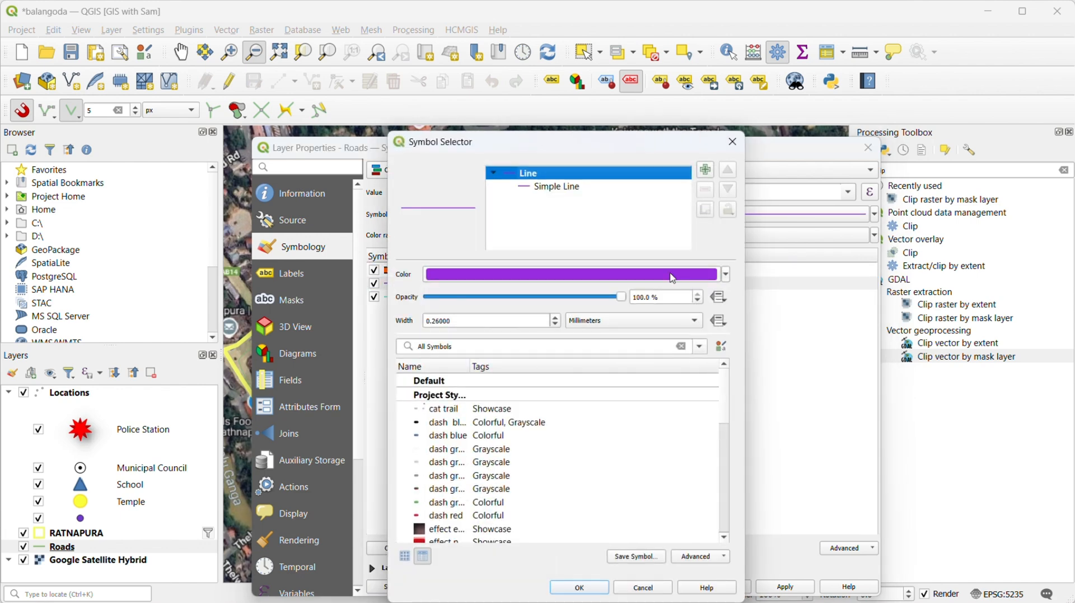
{"action": "left_click_drag", "start_coordinate": [725, 398], "coordinate": [745, 518]}
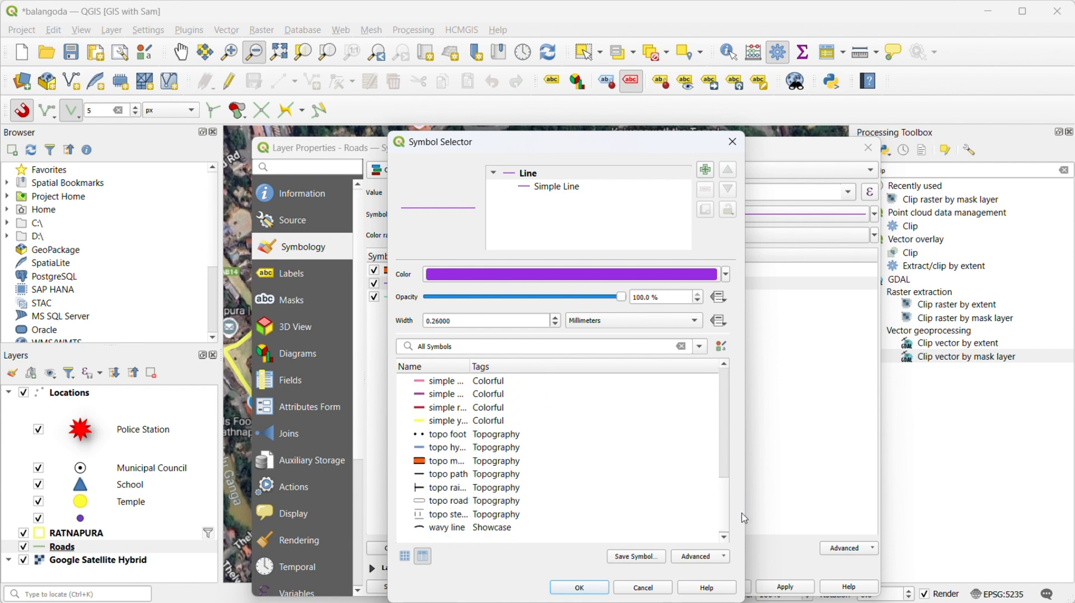
{"action": "left_click", "coordinate": [421, 503]}
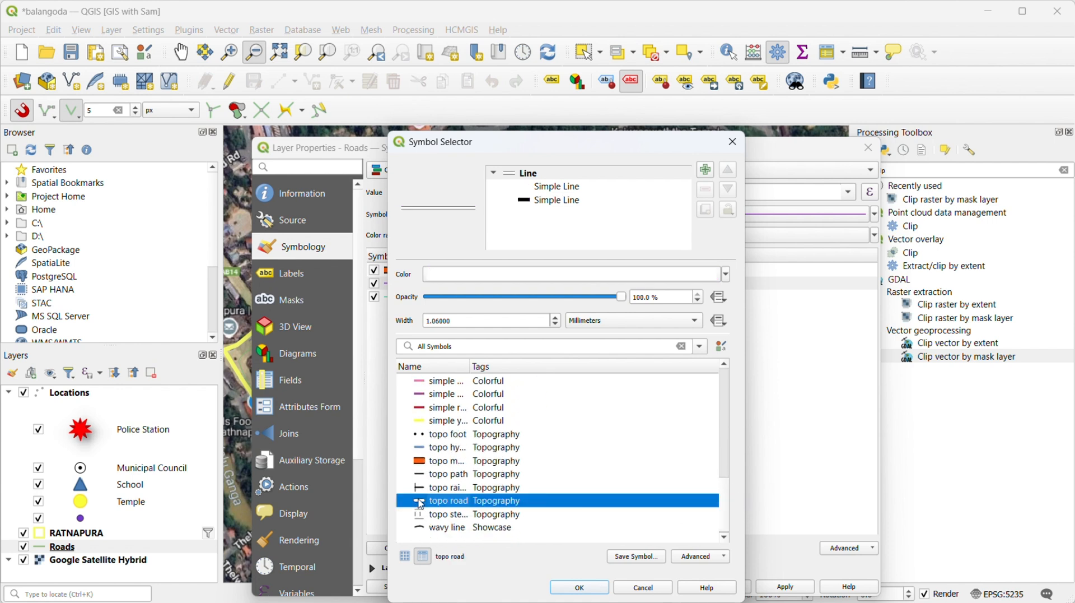
{"action": "left_click", "coordinate": [582, 587]}
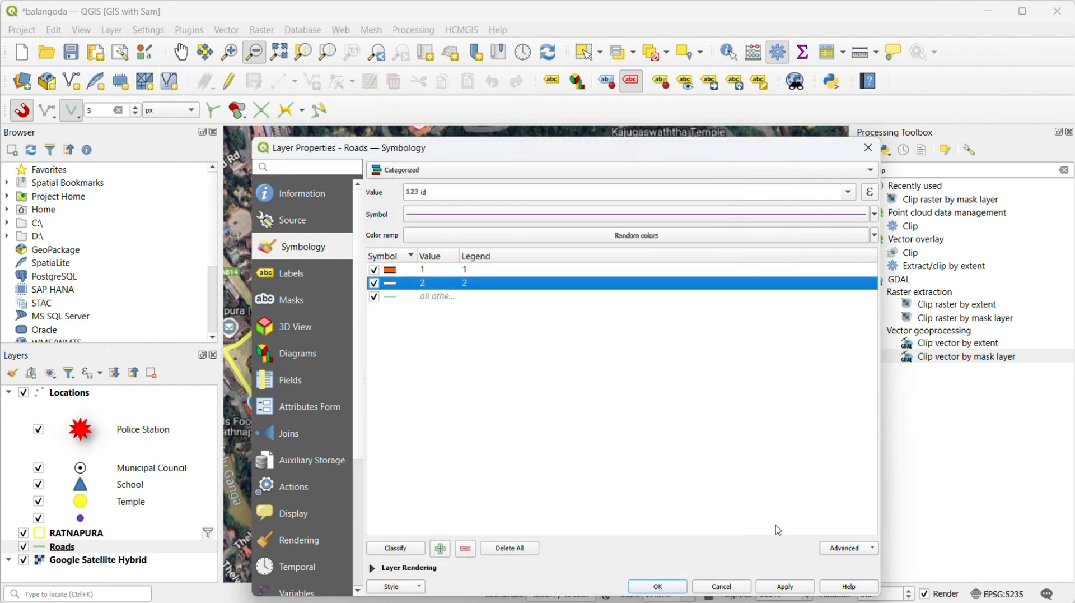
{"action": "left_click", "coordinate": [791, 589]}
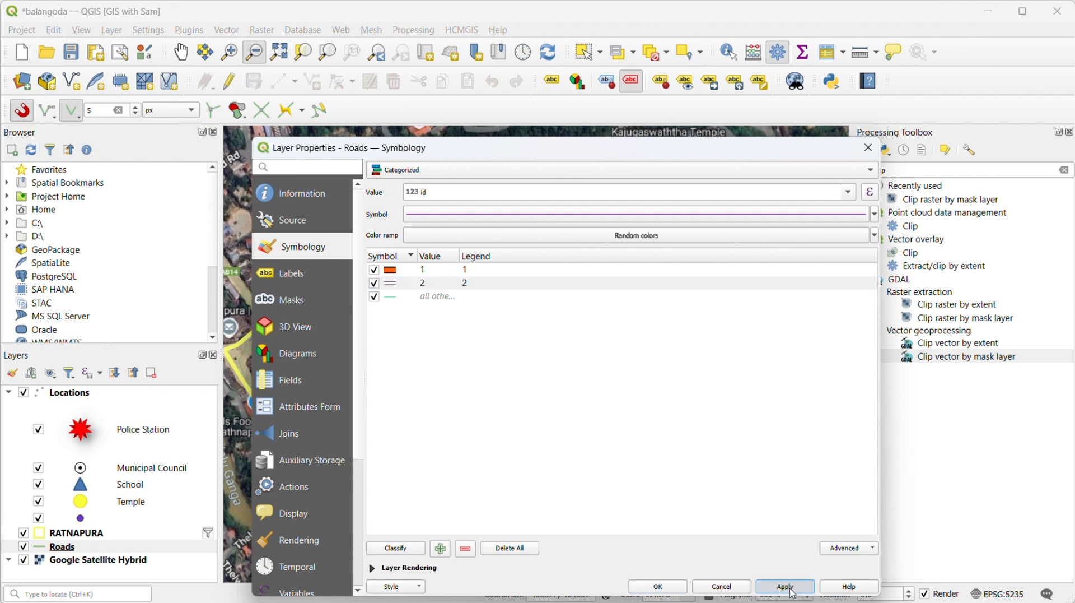
{"action": "left_click", "coordinate": [660, 587]}
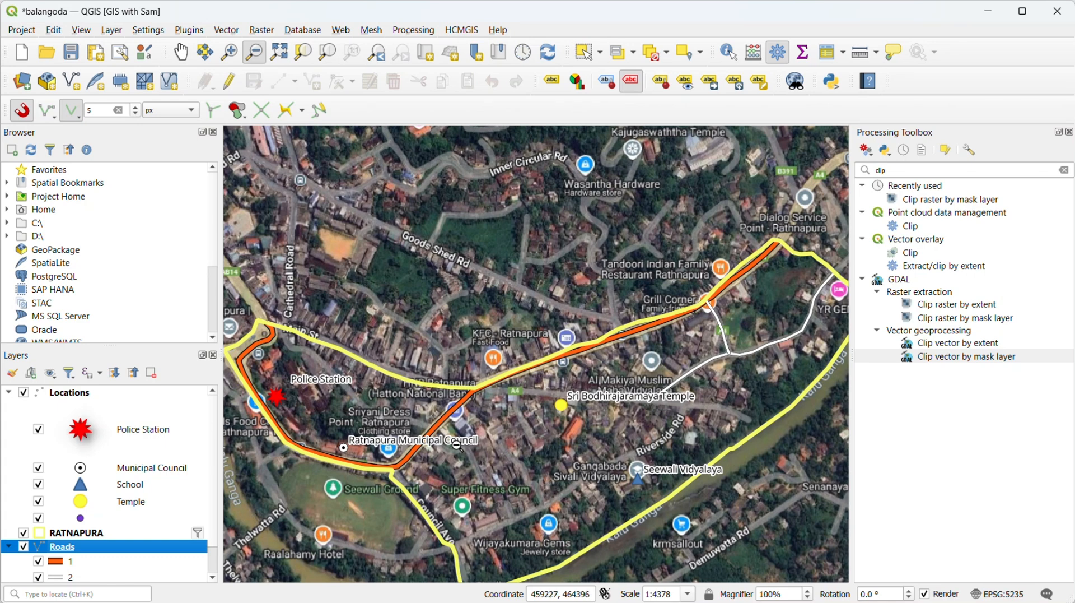
Step: Trace Frank Hettiarchchi Street from the main road vertex at the Main St roundabout to the main road near Gem Market, as a minor road with id 2
{"action": "scroll", "coordinate": [487, 446], "scroll_direction": "up", "scroll_amount": 2}
{"action": "scroll", "coordinate": [487, 445], "scroll_direction": "down", "scroll_amount": 2}
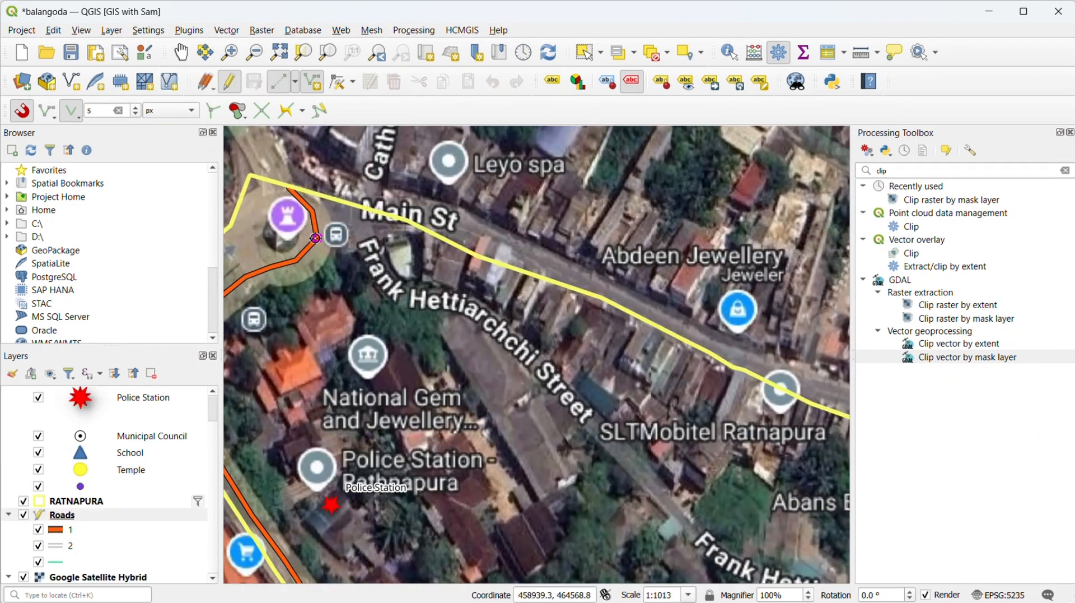
{"action": "left_click", "coordinate": [318, 237]}
{"action": "left_click", "coordinate": [356, 230]}
{"action": "left_click", "coordinate": [400, 295]}
{"action": "left_click", "coordinate": [441, 297]}
{"action": "left_click", "coordinate": [501, 329]}
{"action": "left_click", "coordinate": [622, 450]}
{"action": "left_click", "coordinate": [687, 529]}
{"action": "left_click", "coordinate": [716, 549]}
{"action": "key", "text": "Right"}
{"action": "key", "text": "Right"}
{"action": "key", "text": "Down"}
{"action": "key", "text": "Down"}
{"action": "left_click", "coordinate": [419, 335]}
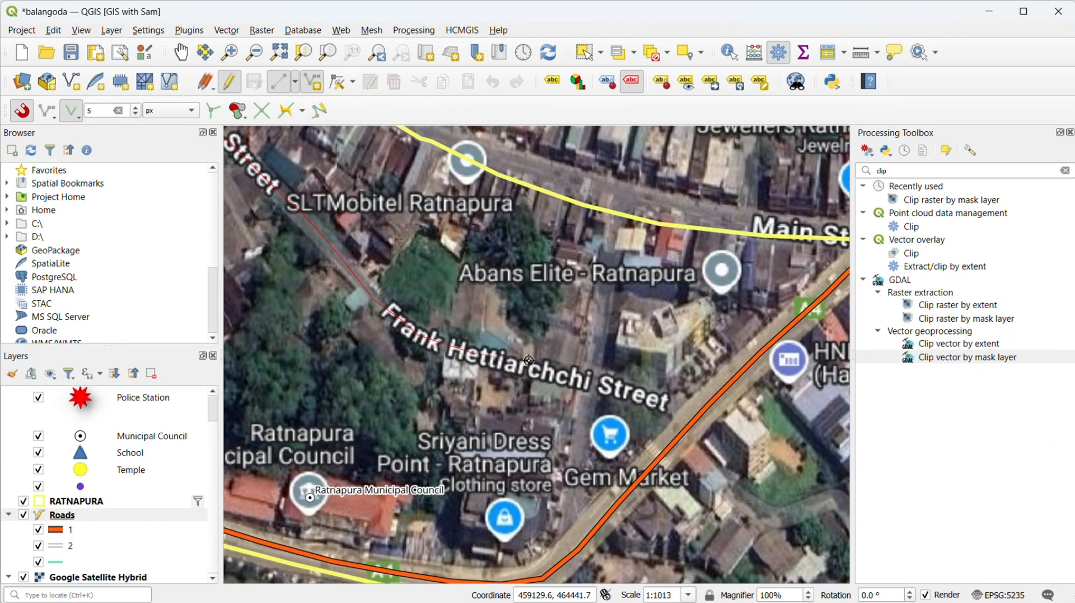
{"action": "left_click", "coordinate": [529, 362]}
{"action": "left_click", "coordinate": [600, 382]}
{"action": "left_click", "coordinate": [667, 402]}
{"action": "right_click", "coordinate": [694, 417]}
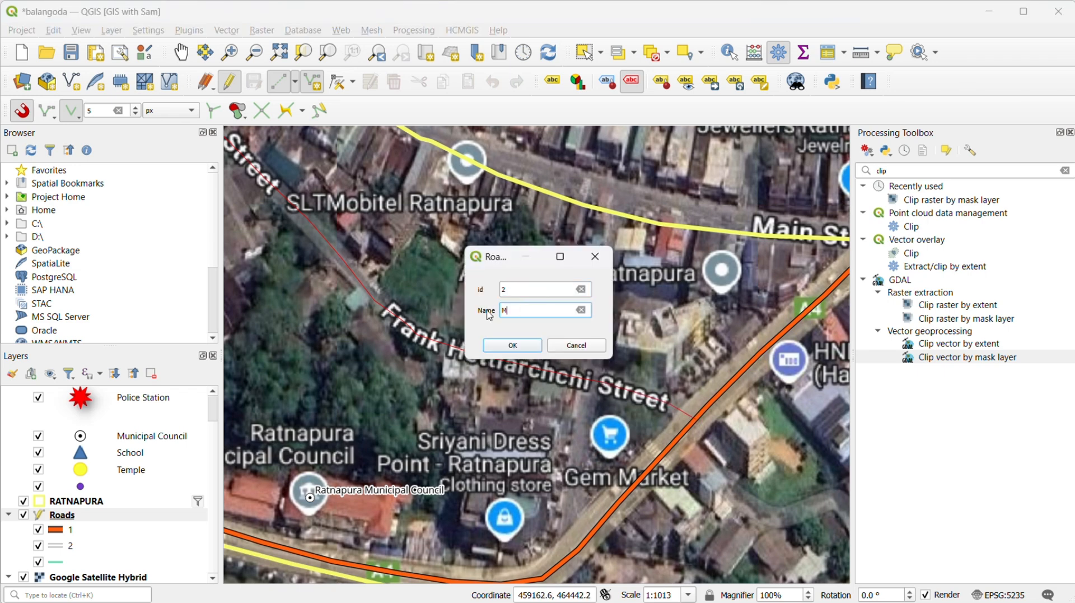
{"action": "key", "text": "Return"}
Step: Trace the side road from the main road bend past Gem Market north to Main St, with id 2 and the name Minor Road
{"action": "left_click", "coordinate": [574, 552]}
{"action": "left_click", "coordinate": [583, 407]}
{"action": "left_click", "coordinate": [591, 382]}
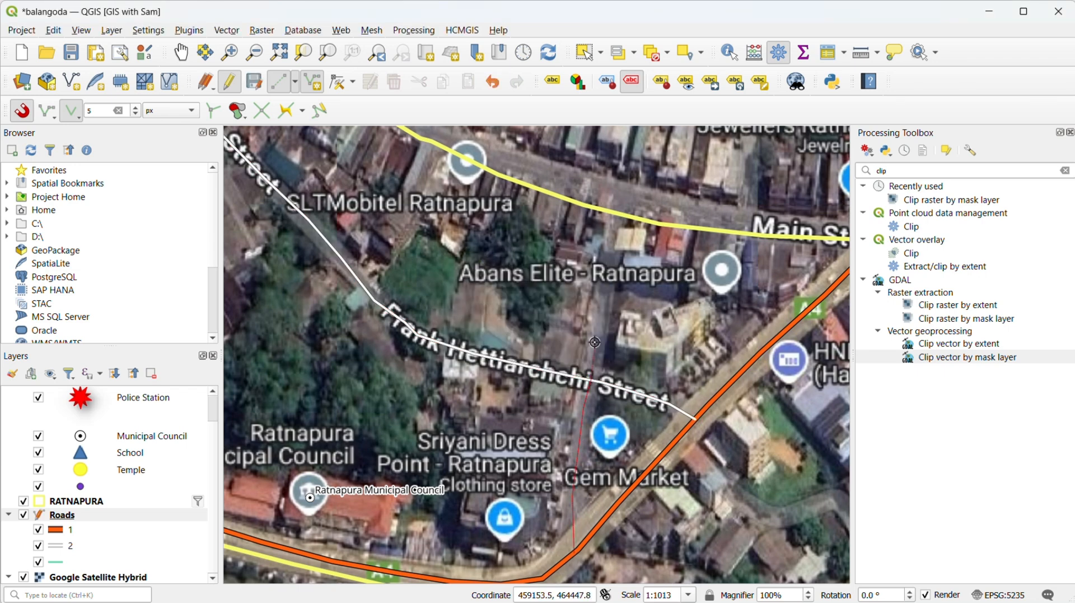
{"action": "left_click", "coordinate": [616, 213]}
{"action": "right_click", "coordinate": [616, 213]}
{"action": "type", "text": "2"}
{"action": "left_click", "coordinate": [502, 311]}
{"action": "type", "text": "Minor Road"}
{"action": "left_click", "coordinate": [498, 344]}
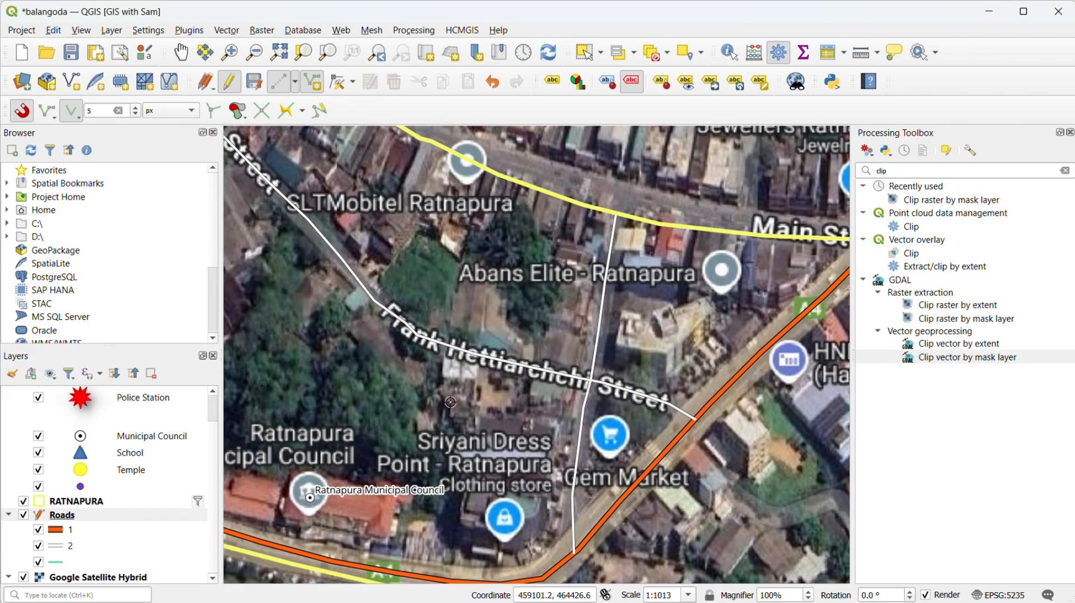
Step: Trace Warakatota Rd from its eastern end near the river west along the A4 to the main road at Main St
{"action": "key", "text": "Left"}
{"action": "key", "text": "Left"}
{"action": "key", "text": "Left"}
{"action": "key", "text": "Right"}
{"action": "key", "text": "Right"}
{"action": "key", "text": "Right"}
{"action": "key", "text": "Right"}
{"action": "key", "text": "Down"}
{"action": "key", "text": "Down"}
{"action": "key", "text": "Down"}
{"action": "key", "text": "Up"}
{"action": "scroll", "coordinate": [451, 402], "scroll_direction": "down", "scroll_amount": 1}
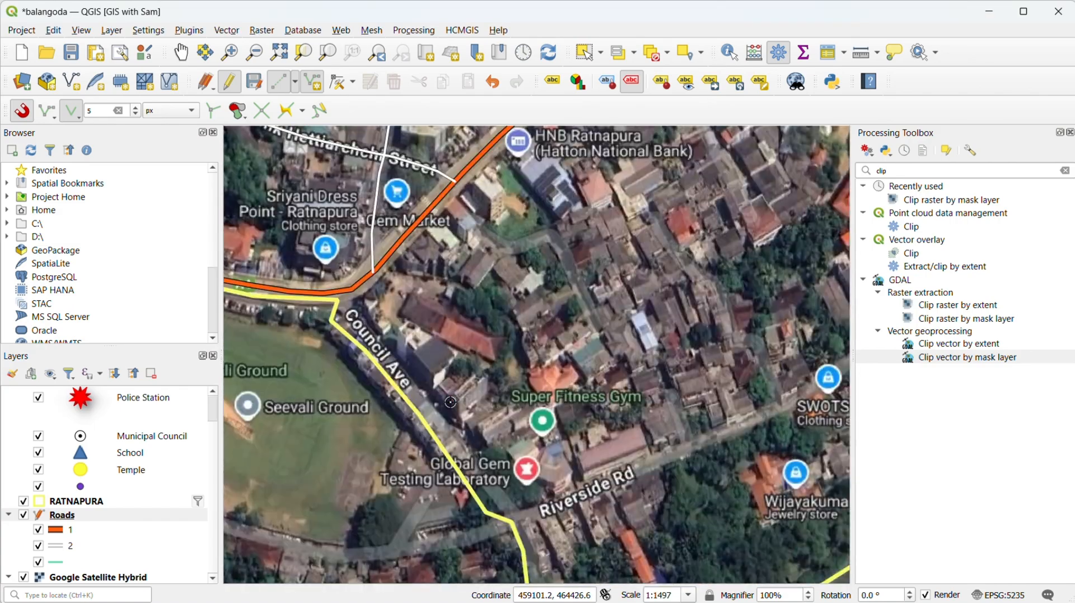
{"action": "key", "text": "Right"}
{"action": "key", "text": "Right"}
{"action": "key", "text": "Right"}
{"action": "key", "text": "Right"}
{"action": "key", "text": "Up"}
{"action": "left_click", "coordinate": [759, 384]}
{"action": "left_click", "coordinate": [697, 354]}
{"action": "left_click", "coordinate": [625, 341]}
{"action": "left_click", "coordinate": [561, 339]}
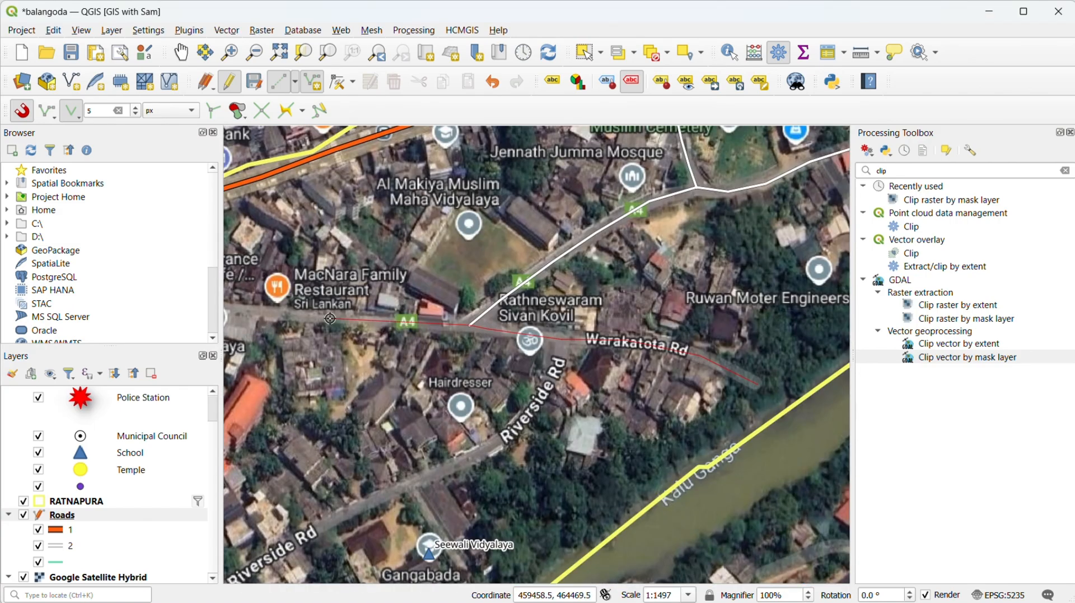
{"action": "key", "text": "Left"}
{"action": "key", "text": "Left"}
{"action": "key", "text": "Left"}
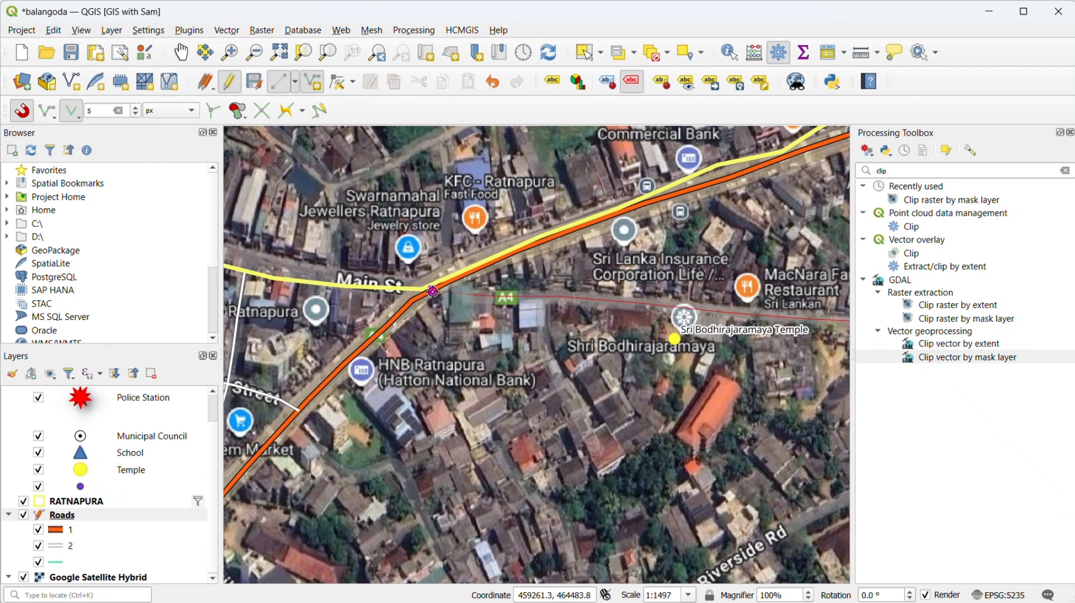
{"action": "right_click", "coordinate": [433, 290]}
Step: Give the Warakatota Rd line id 2 and the name Minor Road, and save its attributes
{"action": "type", "text": "2"}
{"action": "left_click", "coordinate": [511, 309]}
{"action": "type", "text": "Minor Roa"}
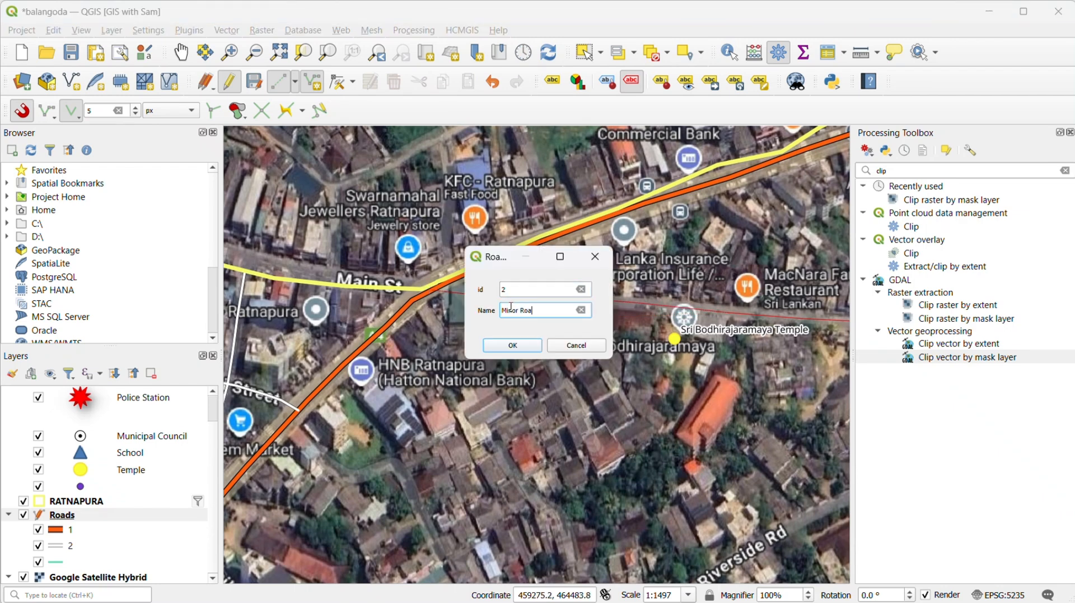
{"action": "type", "text": "d"}
{"action": "left_click", "coordinate": [514, 345]}
Step: Trace Council Ave from the main road bend south to the Kalu Ganga bridge, with id 2 and the name Minor Road
{"action": "key", "text": "Down"}
{"action": "scroll", "coordinate": [519, 365], "scroll_direction": "down", "scroll_amount": 1}
{"action": "key", "text": "Down"}
{"action": "left_click", "coordinate": [310, 344]}
{"action": "left_click", "coordinate": [375, 419]}
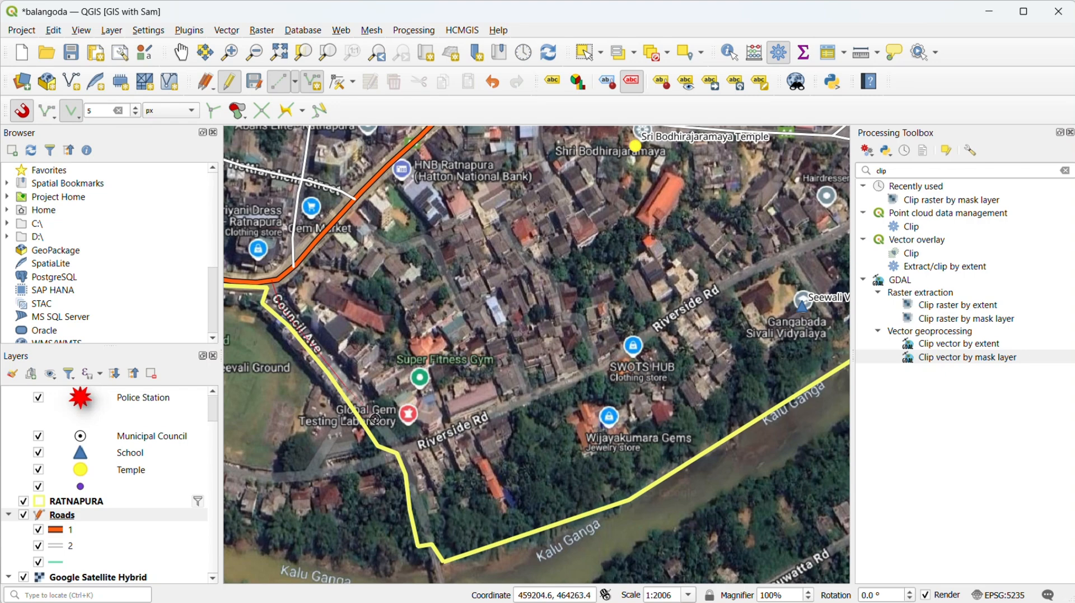
{"action": "left_click", "coordinate": [399, 450]}
{"action": "left_click", "coordinate": [429, 545]}
{"action": "right_click", "coordinate": [519, 371]}
{"action": "type", "text": "2"}
{"action": "left_click", "coordinate": [517, 310]}
{"action": "type", "text": "Minor Road"}
{"action": "left_click", "coordinate": [512, 345]}
Step: Trace Riverside Rd from the Council Ave line northeast to the Warakatota Rd line
{"action": "left_click", "coordinate": [399, 450]}
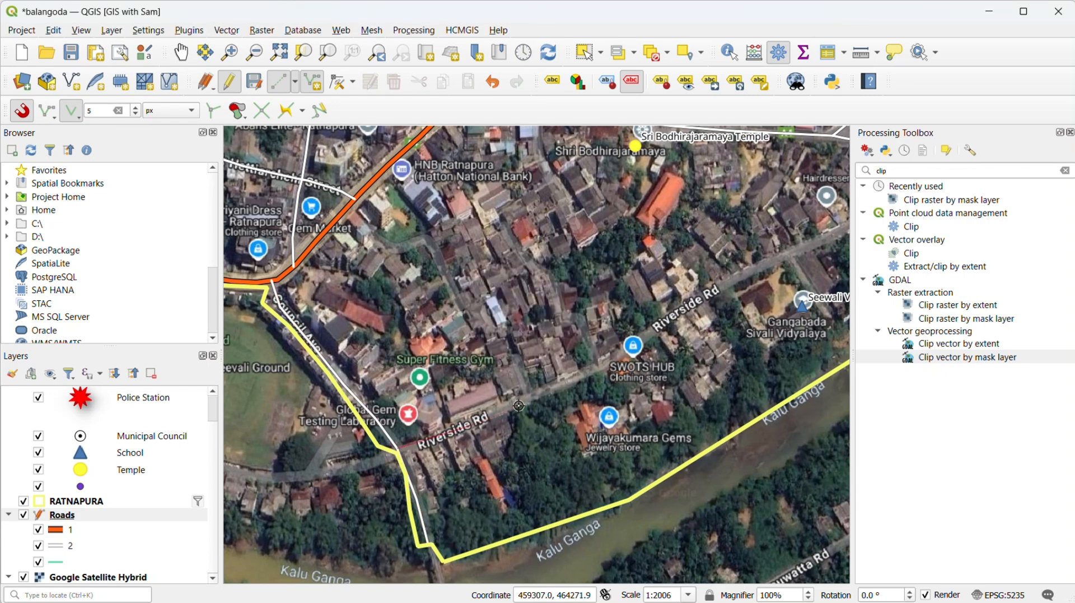
{"action": "left_click", "coordinate": [519, 405]}
{"action": "left_click", "coordinate": [601, 368]}
{"action": "left_click", "coordinate": [727, 283]}
{"action": "left_click", "coordinate": [821, 243]}
{"action": "key", "text": "Up"}
{"action": "key", "text": "Right"}
{"action": "key", "text": "Right"}
{"action": "left_click", "coordinate": [543, 337]}
{"action": "left_click", "coordinate": [589, 261]}
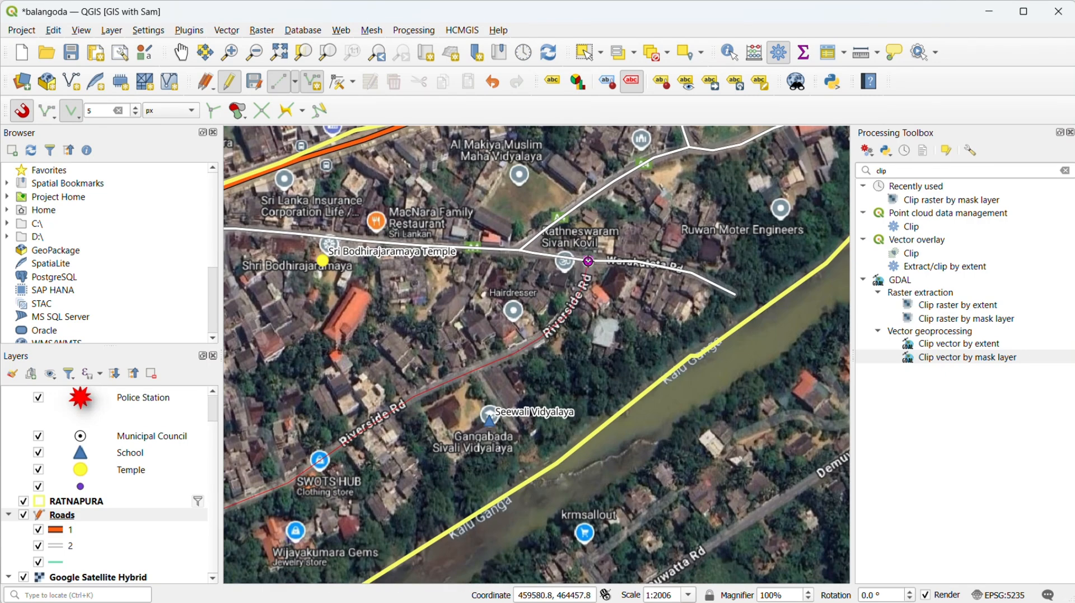
{"action": "right_click", "coordinate": [589, 261]}
Step: Give the Riverside Rd line id 2 and the name Minor Road, and save its attributes
{"action": "type", "text": "2"}
{"action": "left_click", "coordinate": [529, 309]}
{"action": "type", "text": "Minor Road"}
{"action": "left_click", "coordinate": [512, 345]}
Step: Trace the winding lane from the main road opposite Frank Hettiarchchi Street down to Riverside Rd, and save it with id 2
{"action": "key", "text": "Left"}
{"action": "key", "text": "Left"}
{"action": "key", "text": "Left"}
{"action": "key", "text": "Down"}
{"action": "scroll", "coordinate": [435, 243], "scroll_direction": "down", "scroll_amount": 1}
{"action": "key", "text": "Up"}
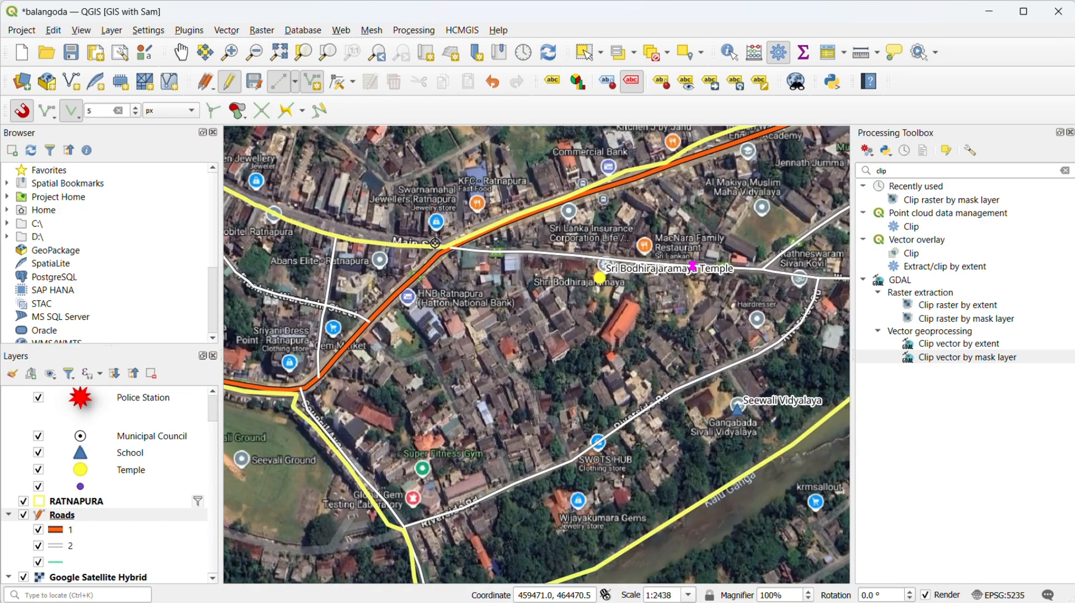
{"action": "left_click", "coordinate": [369, 321]}
{"action": "left_click", "coordinate": [387, 351]}
{"action": "left_click", "coordinate": [403, 361]}
{"action": "left_click", "coordinate": [423, 356]}
{"action": "left_click", "coordinate": [435, 363]}
{"action": "scroll", "coordinate": [456, 409], "scroll_direction": "up", "scroll_amount": 1}
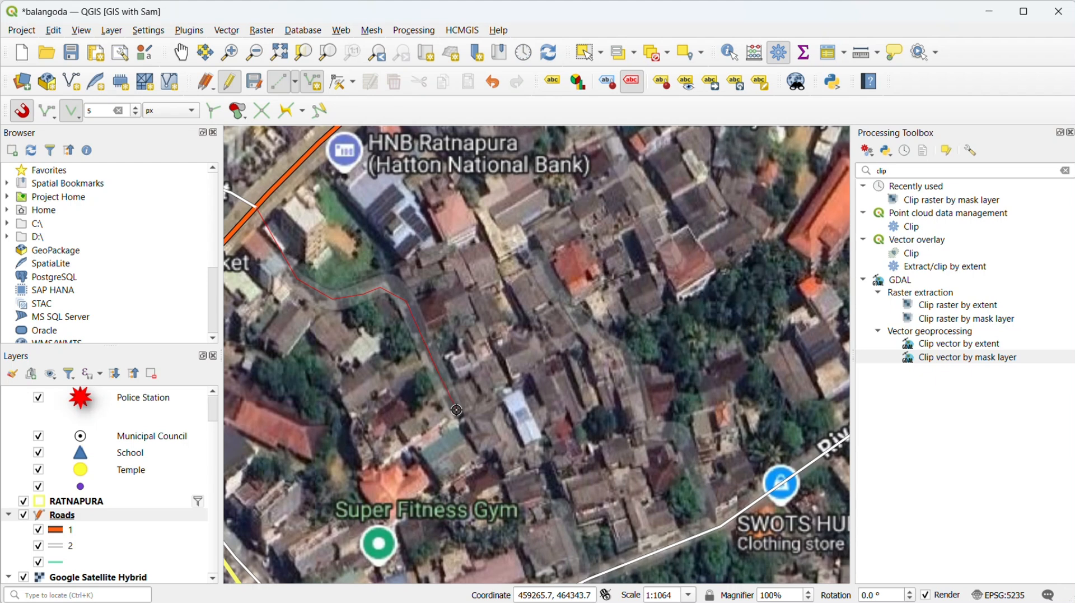
{"action": "left_click", "coordinate": [464, 421]}
{"action": "left_click", "coordinate": [496, 404]}
{"action": "left_click", "coordinate": [538, 464]}
{"action": "left_click", "coordinate": [560, 504]}
{"action": "left_click", "coordinate": [591, 577]}
{"action": "right_click", "coordinate": [590, 578]}
{"action": "type", "text": "2"}
{"action": "left_click", "coordinate": [540, 311]}
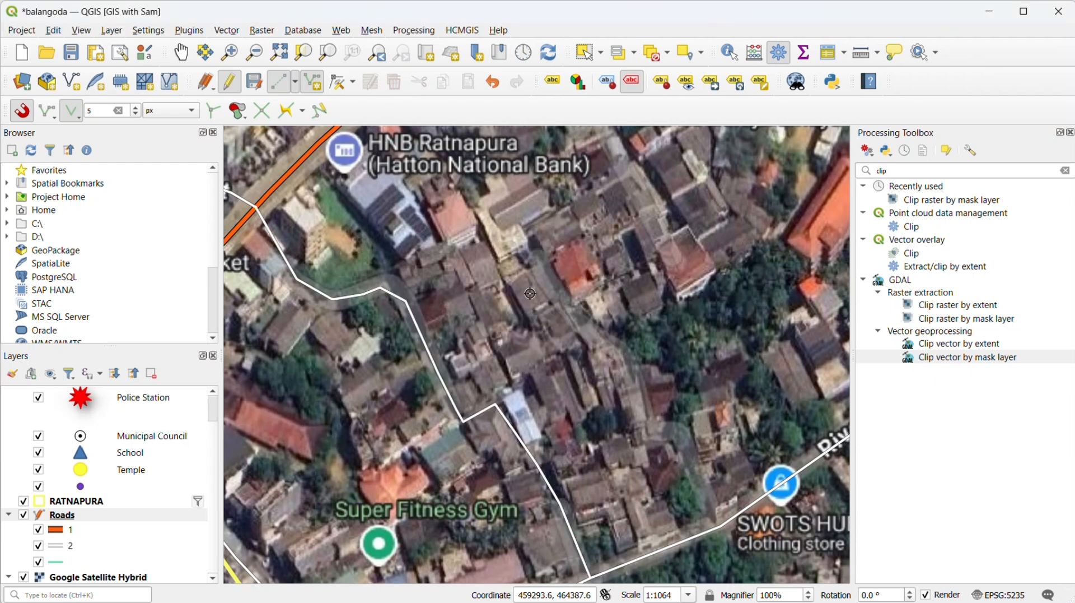
Step: Trace the short lane from the minor road west of Sri Bodhirajaramaya Temple southeast between the buildings, and save it with id 2
{"action": "scroll", "coordinate": [530, 294], "scroll_direction": "down", "scroll_amount": 1}
{"action": "key", "text": "Up"}
{"action": "left_click", "coordinate": [594, 216]}
{"action": "left_click", "coordinate": [590, 268]}
{"action": "left_click", "coordinate": [637, 339]}
{"action": "right_click", "coordinate": [644, 358]}
{"action": "type", "text": "2"}
{"action": "left_click", "coordinate": [557, 310]}
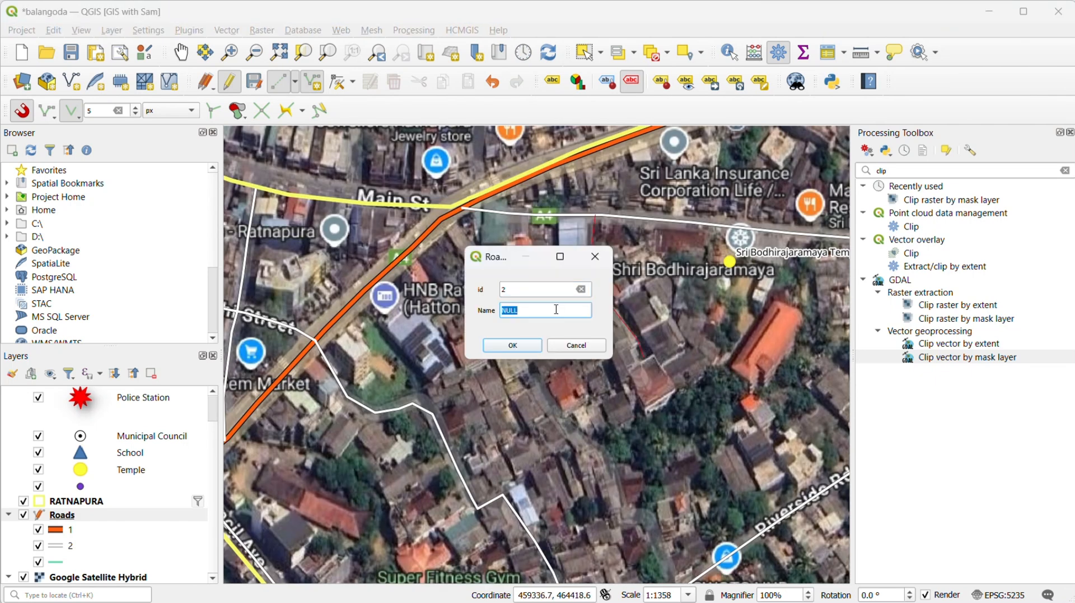
{"action": "key", "text": "Return"}
Step: Trace the lane from Riverside Rd near SWOTS HUB northwest to the short lane by the temple, with id 2 and the name Minor Road
{"action": "key", "text": "Down"}
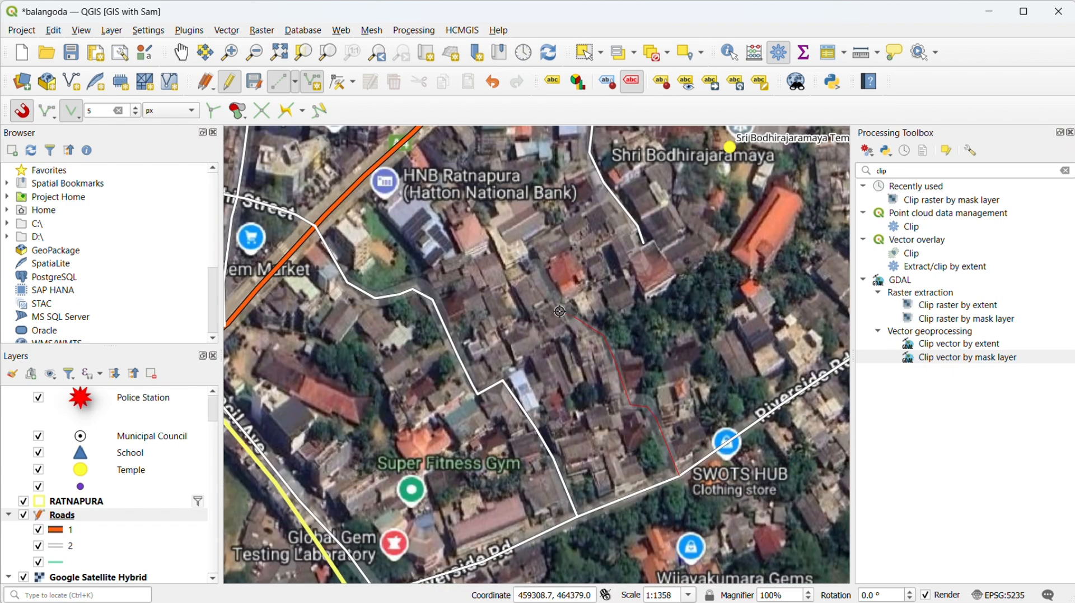
{"action": "key", "text": "Up"}
{"action": "left_click", "coordinate": [531, 363]}
{"action": "right_click", "coordinate": [609, 307]}
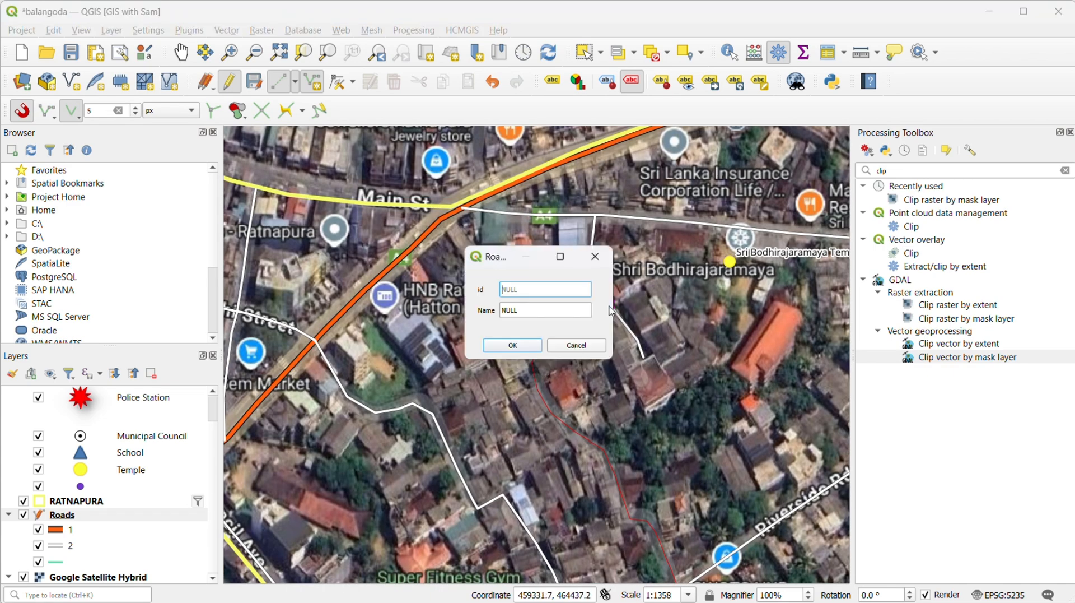
{"action": "type", "text": "2"}
{"action": "left_click", "coordinate": [540, 311]}
{"action": "type", "text": "Minor Road"}
{"action": "key", "text": "Return"}
Step: Hide the Google Satellite Hybrid basemap and refresh the town map print layout
{"action": "scroll", "coordinate": [461, 314], "scroll_direction": "down", "scroll_amount": 2}
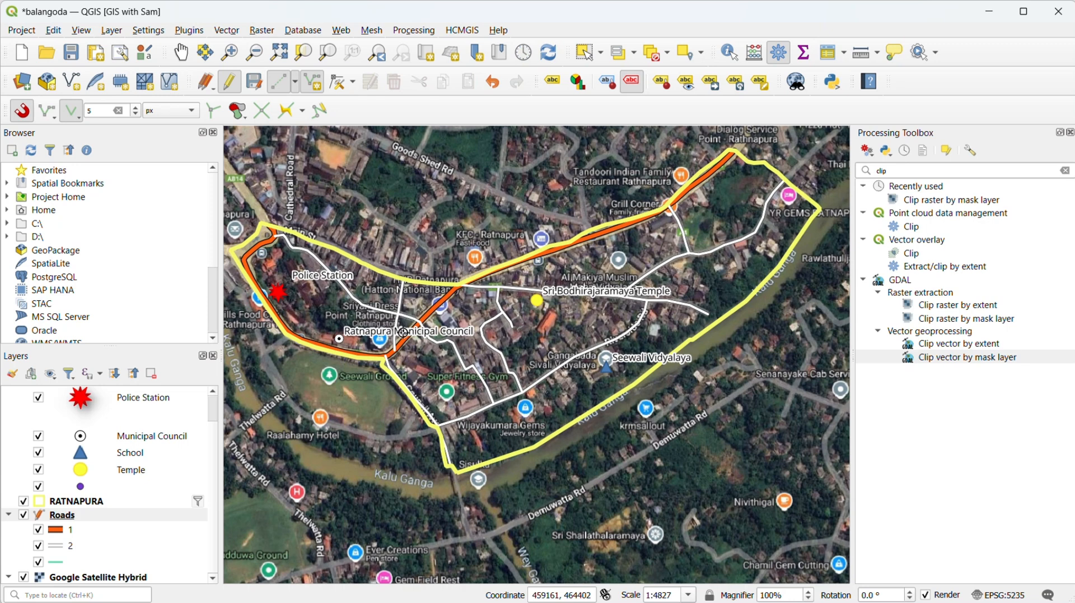
{"action": "left_click", "coordinate": [67, 515]}
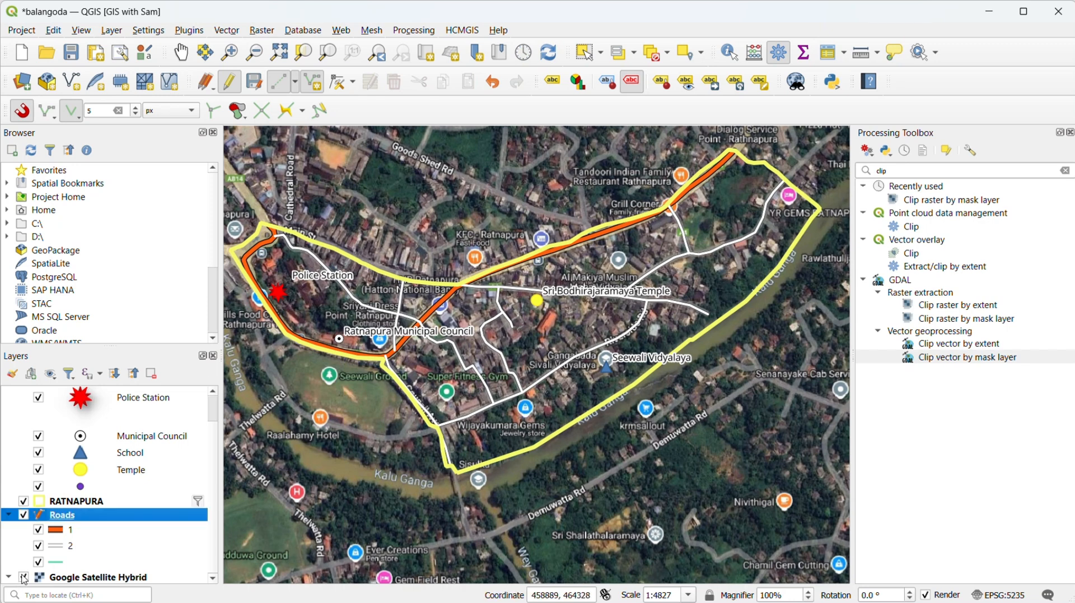
{"action": "left_click", "coordinate": [23, 577]}
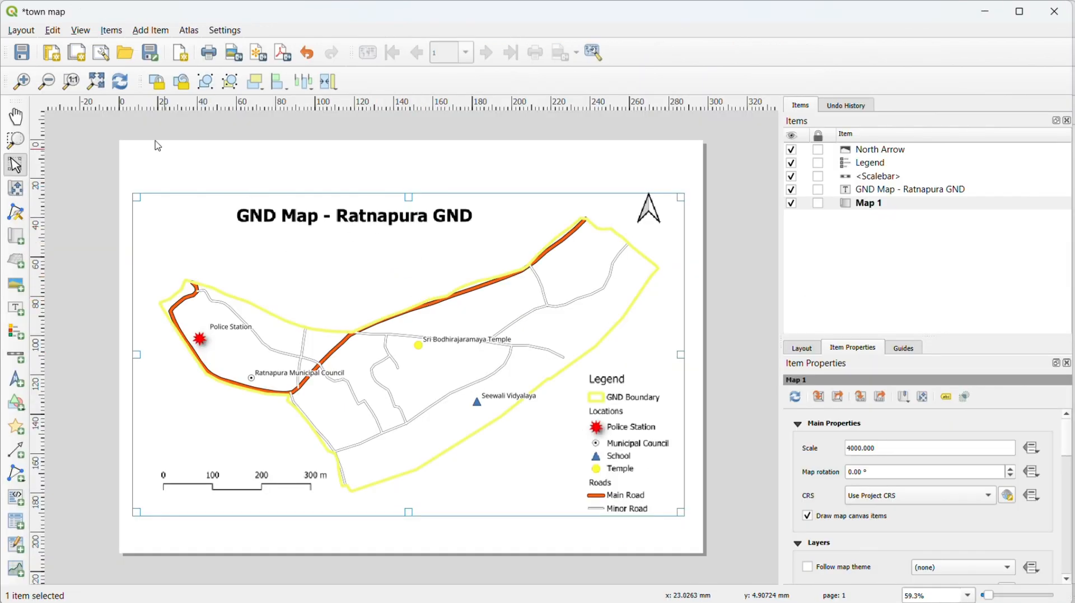
{"action": "left_click", "coordinate": [120, 82]}
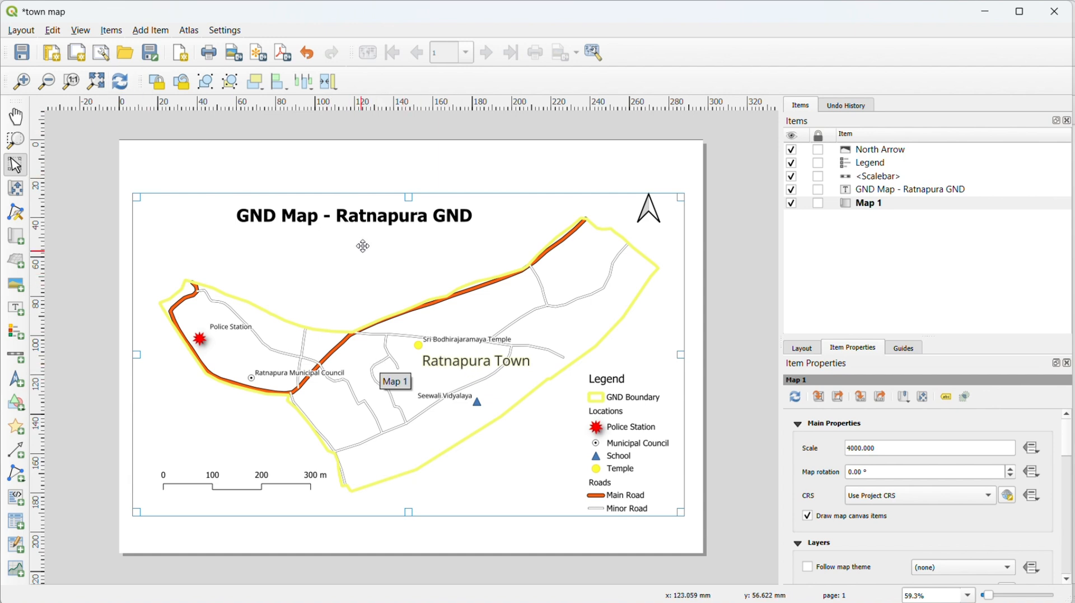
Step: Change the layout's title text to "GND Map - Ratnapura Town GND"
{"action": "left_click", "coordinate": [373, 225]}
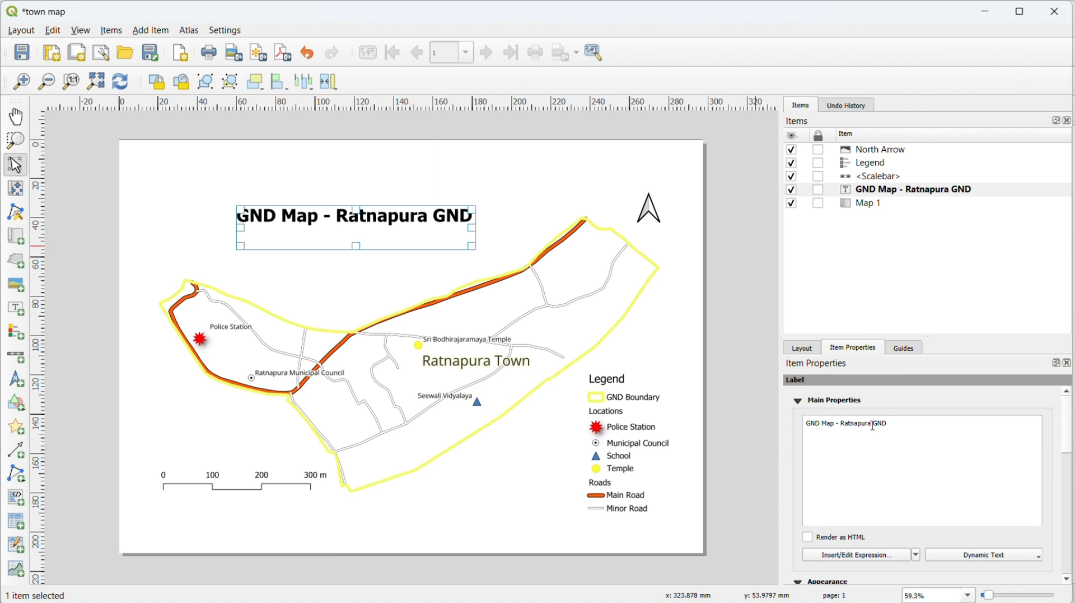
{"action": "type", "text": "Tow"}
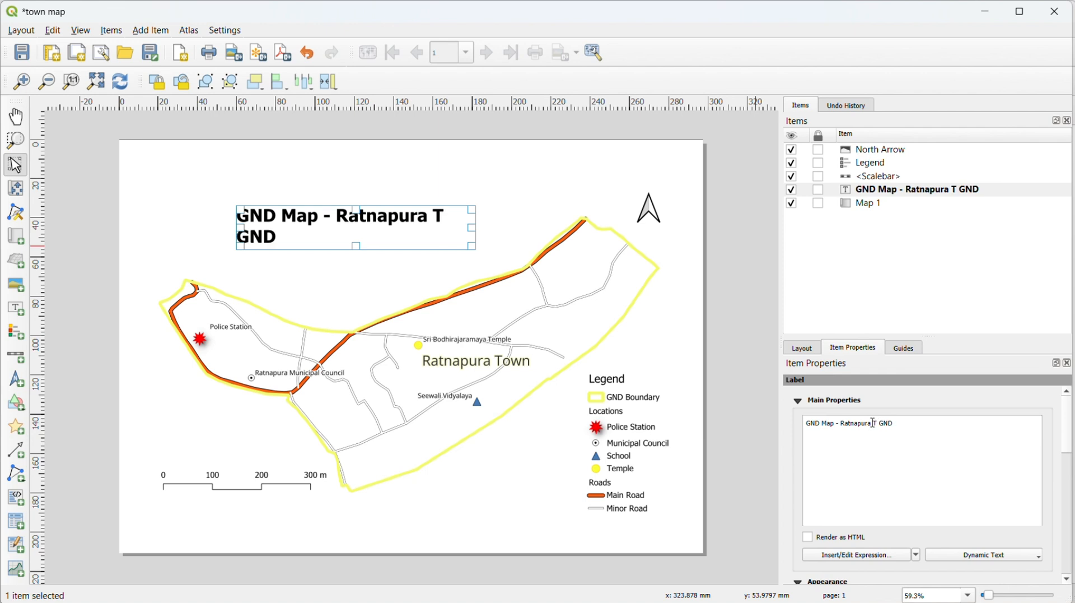
{"action": "type", "text": "n"}
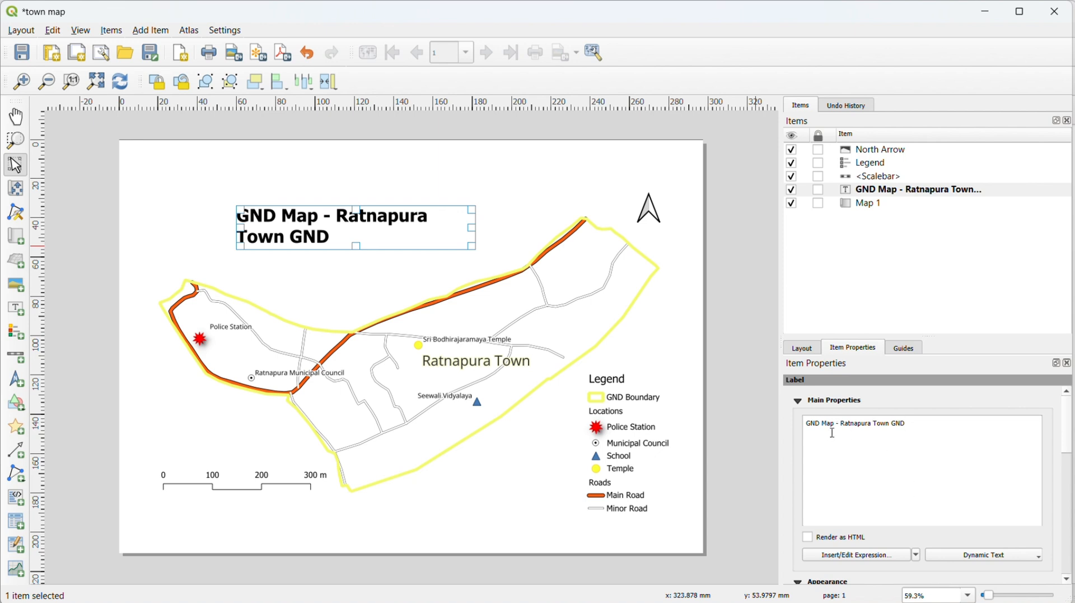
Step: Widen the title label to fit its text on one line and reposition it above the map
{"action": "left_click", "coordinate": [799, 401]}
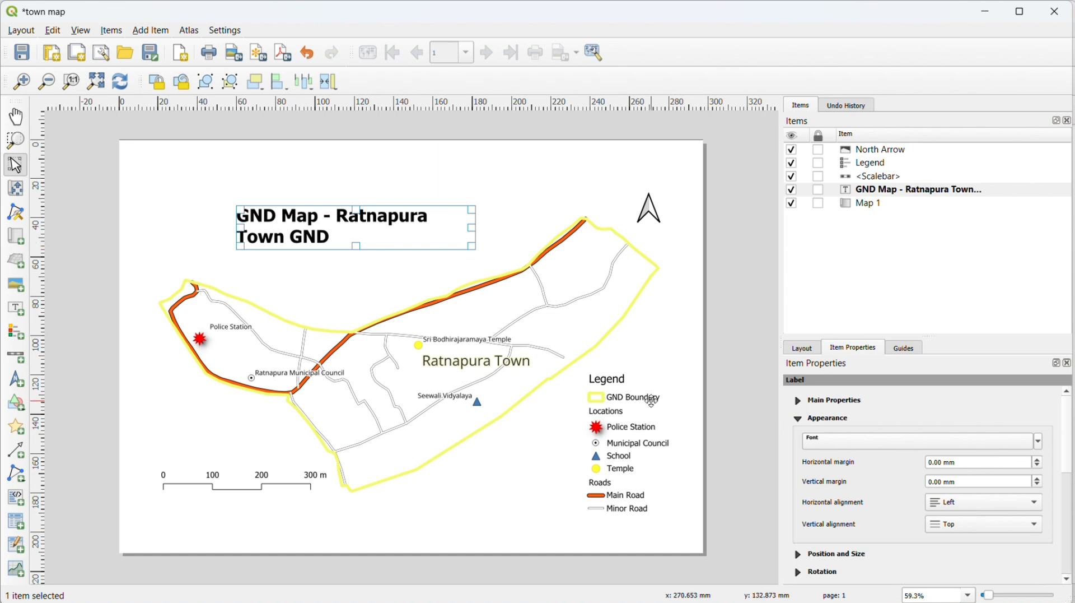
{"action": "left_click_drag", "start_coordinate": [476, 228], "coordinate": [566, 228]}
{"action": "left_click_drag", "start_coordinate": [489, 218], "coordinate": [443, 228]}
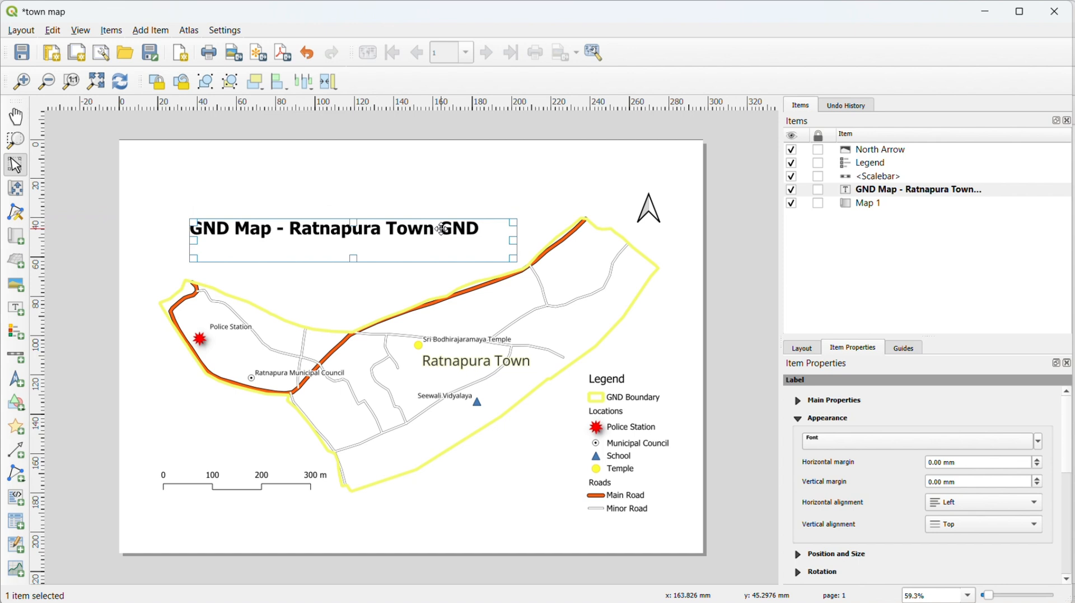
{"action": "left_click", "coordinate": [445, 179]}
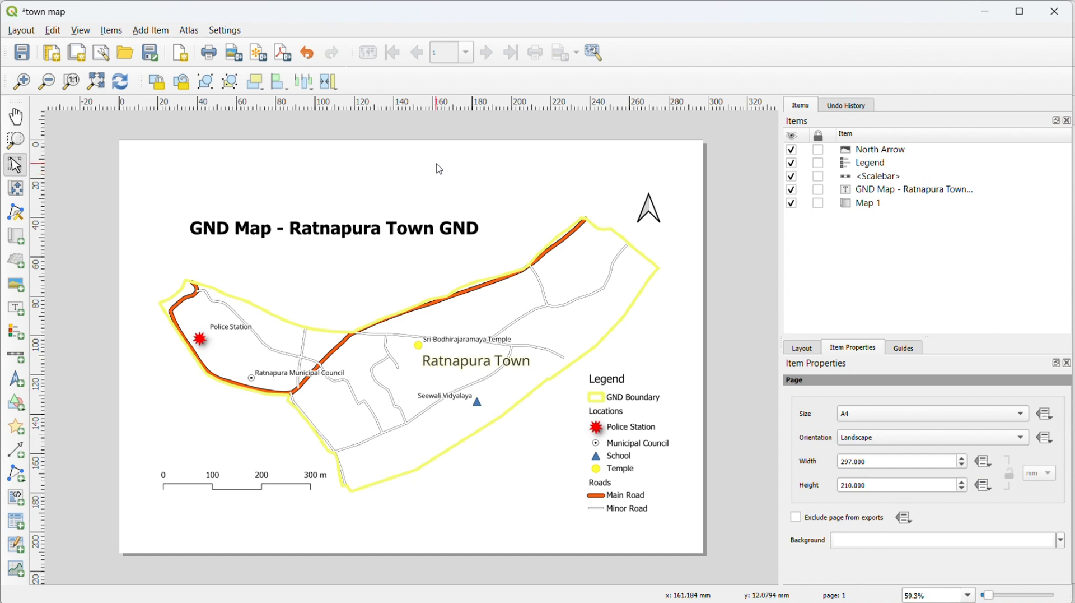
Step: Export the layout as a 300 dpi image named "town map 1" in the Ratnapura folder
{"action": "left_click", "coordinate": [234, 53]}
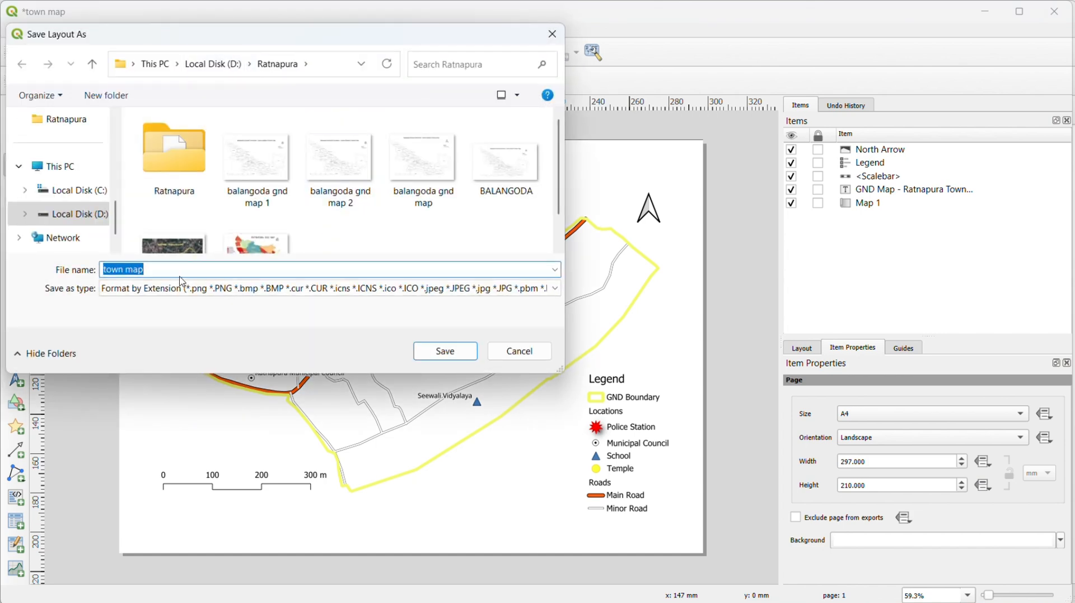
{"action": "left_click", "coordinate": [161, 269]}
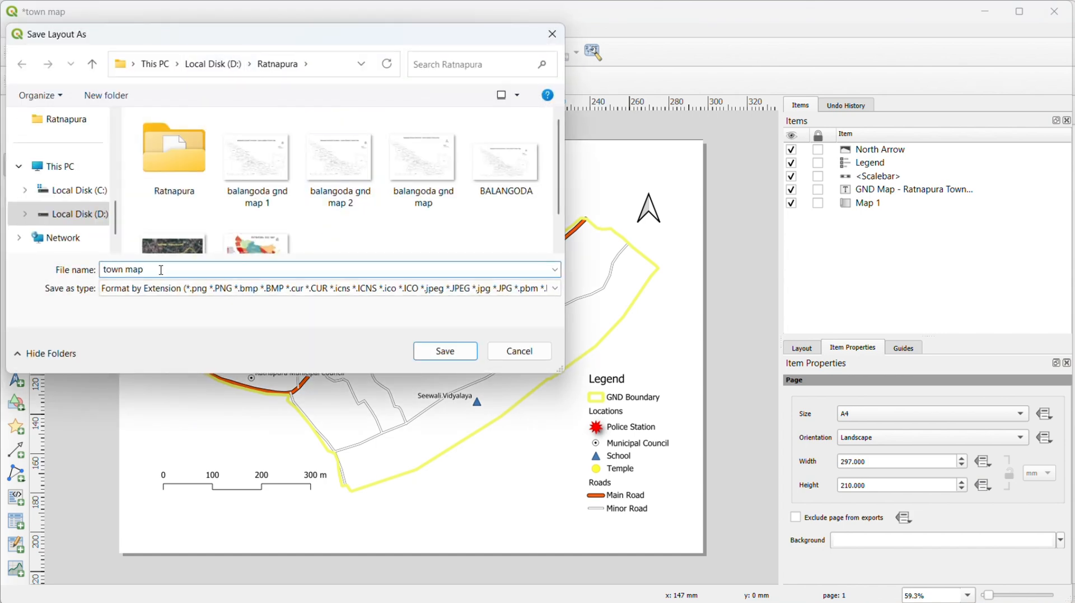
{"action": "type", "text": "1"}
{"action": "key", "text": "Return"}
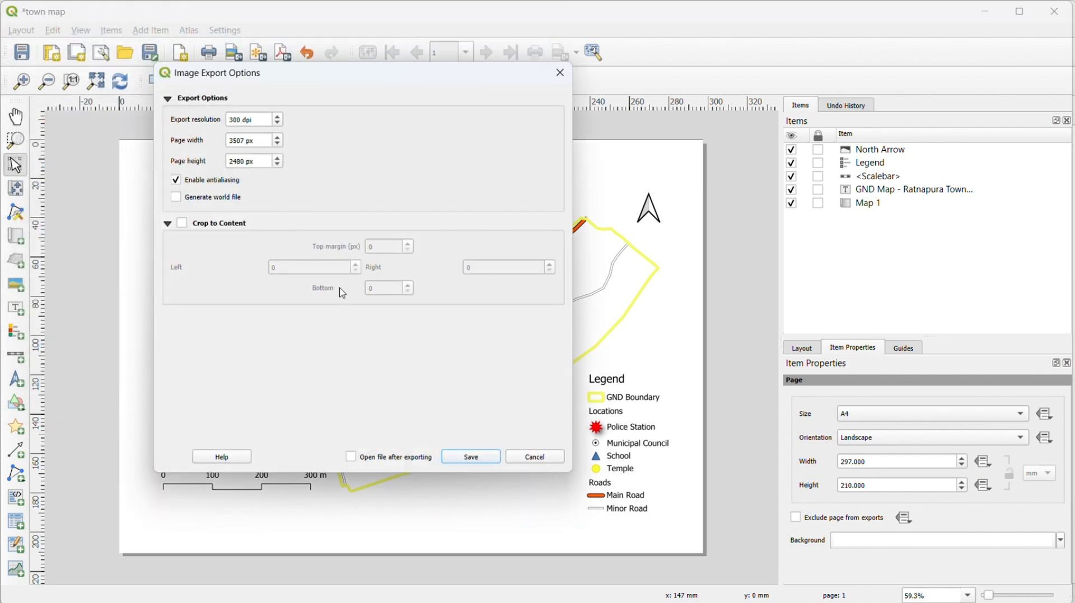
{"action": "left_click", "coordinate": [474, 456]}
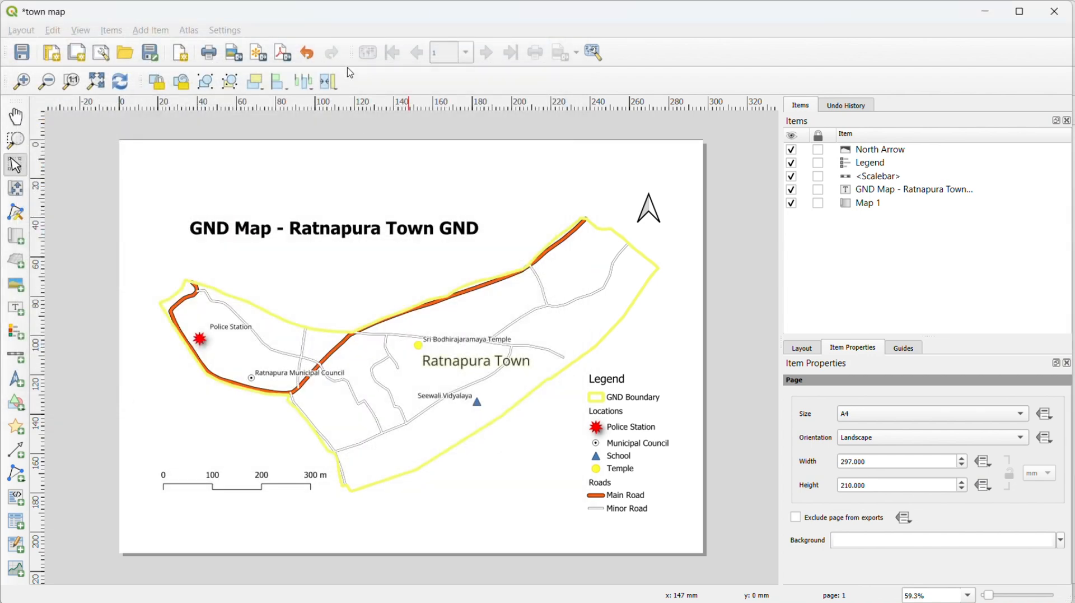
Step: Export the layout as a PDF named "town map 1" in the Ratnapura folder
{"action": "left_click", "coordinate": [283, 53]}
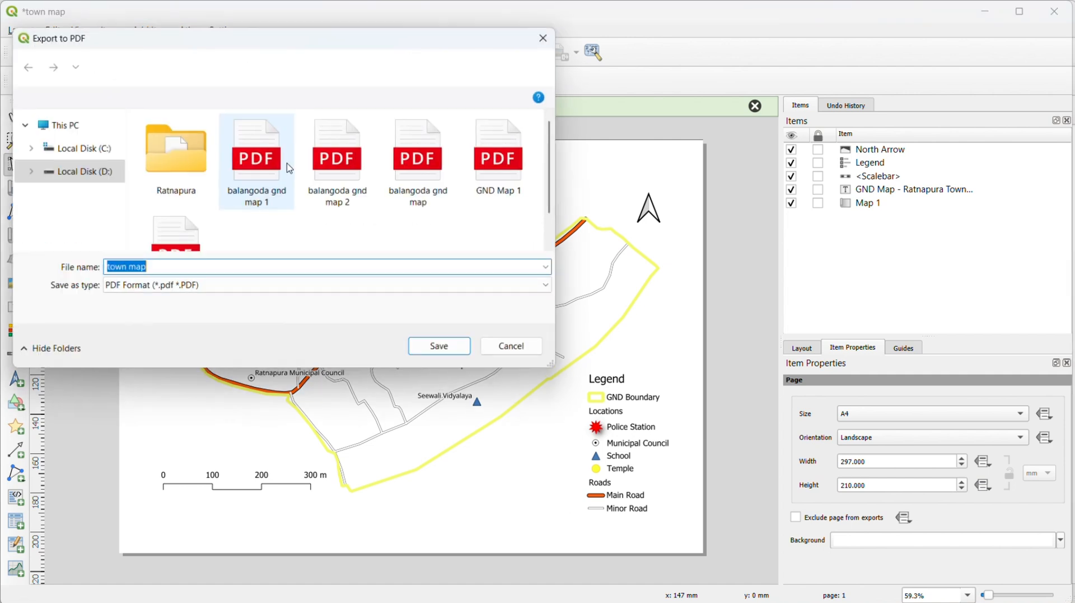
{"action": "left_click", "coordinate": [225, 269]}
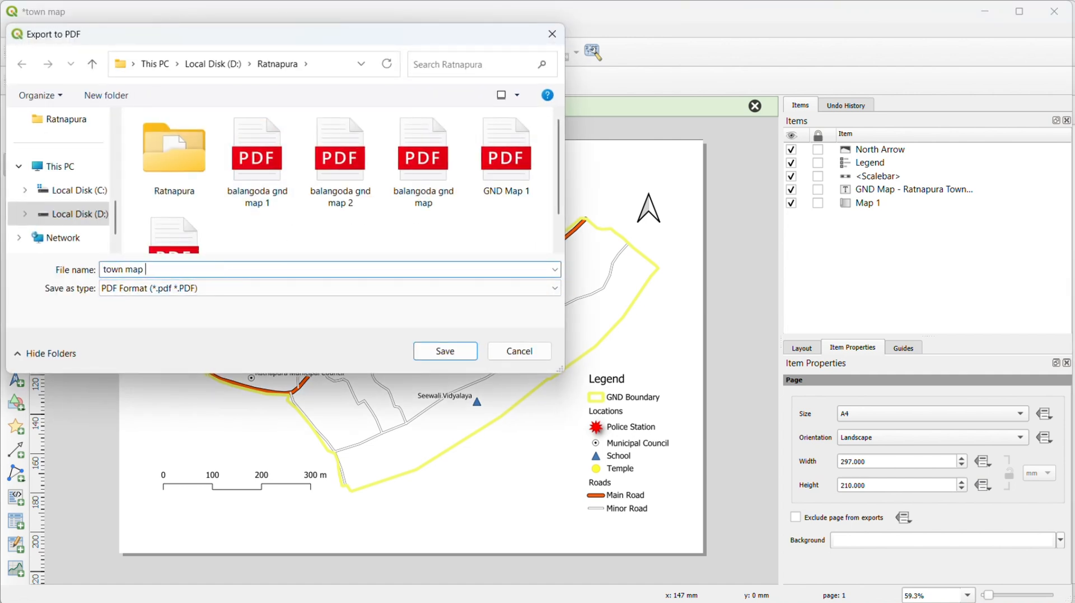
{"action": "type", "text": "1"}
{"action": "key", "text": "Return"}
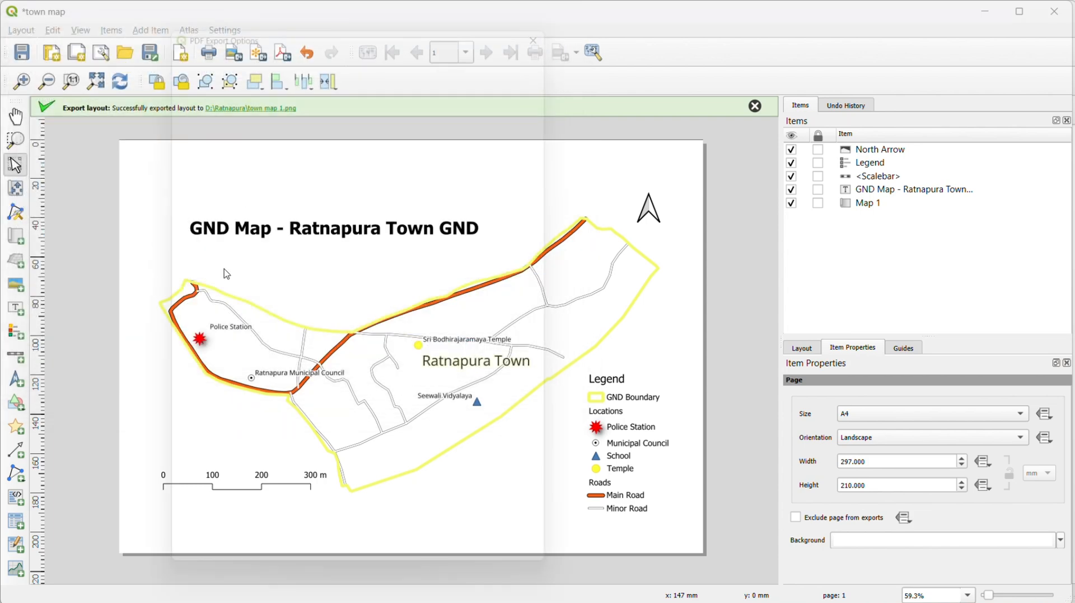
{"action": "left_click", "coordinate": [471, 582]}
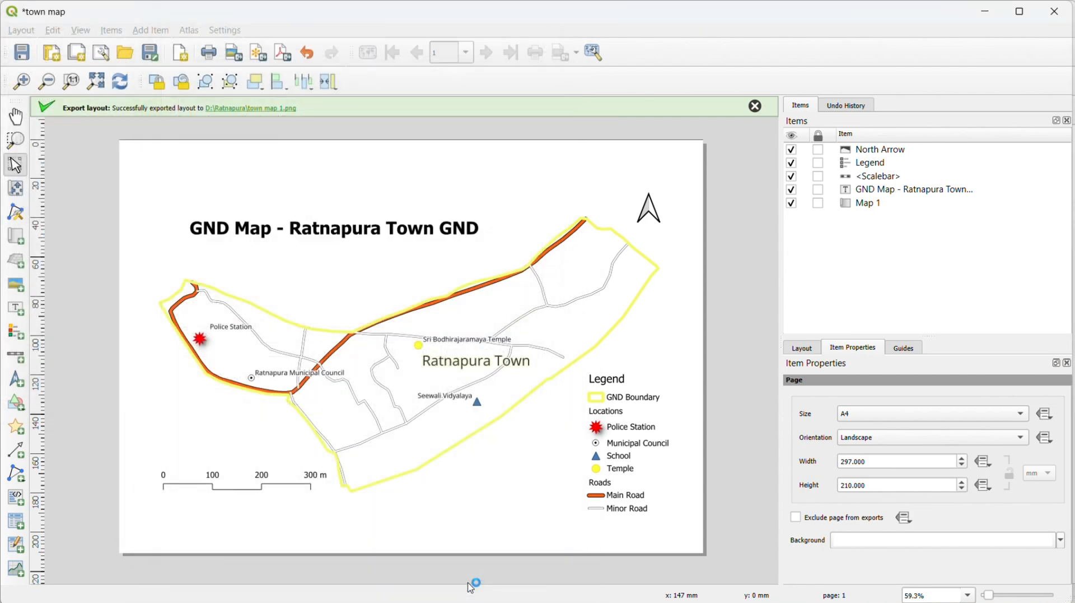